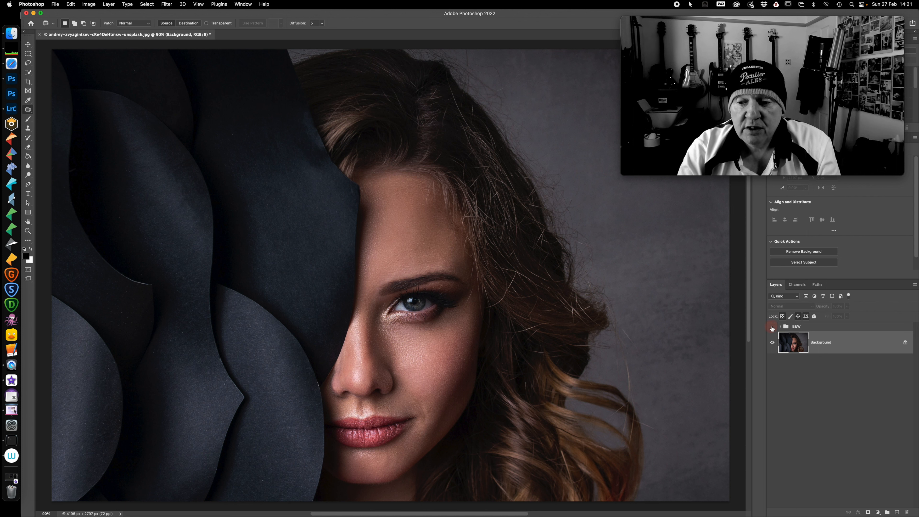
# Step: Add a Black & White adjustment layer above the Background and compare the portrait with the adjustment off and on
pyautogui.click(772, 327)
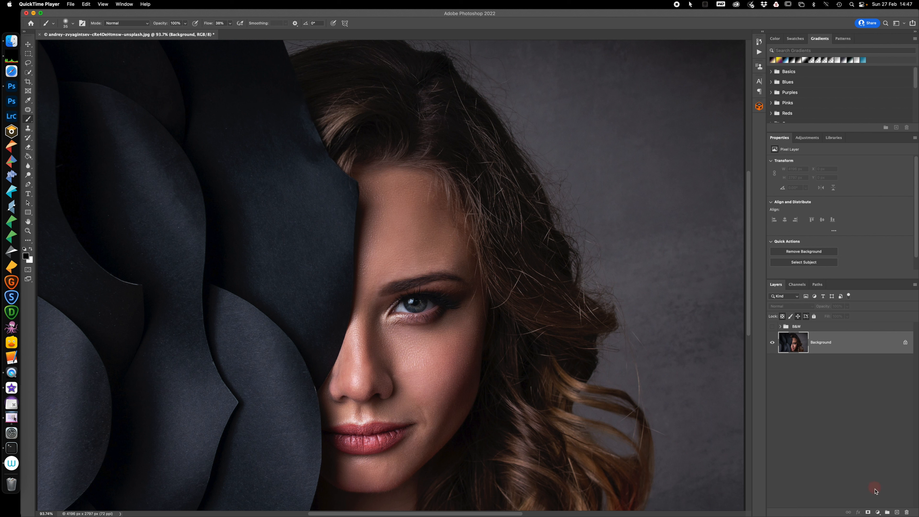
pyautogui.click(877, 512)
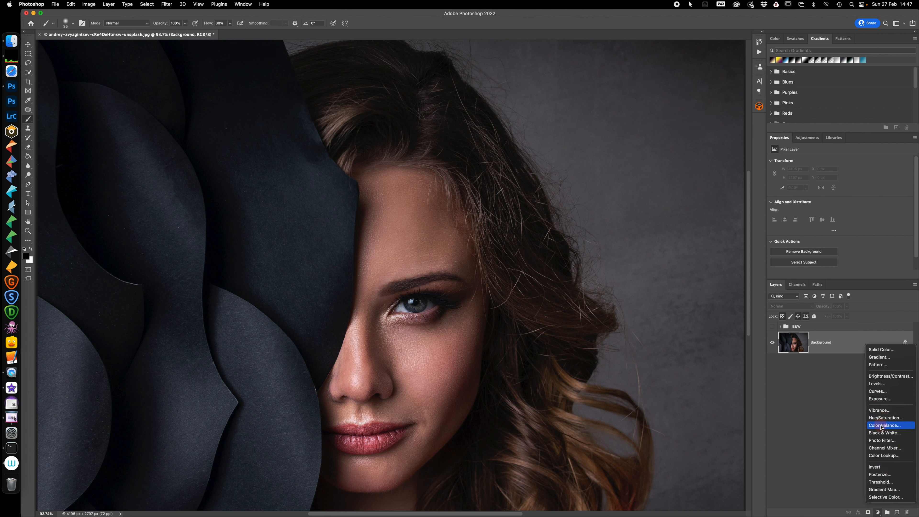
pyautogui.click(882, 433)
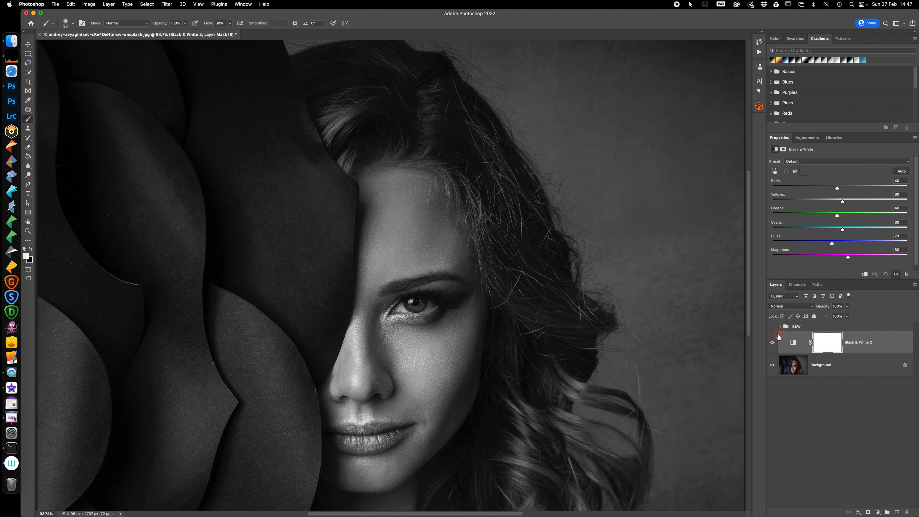
pyautogui.click(772, 342)
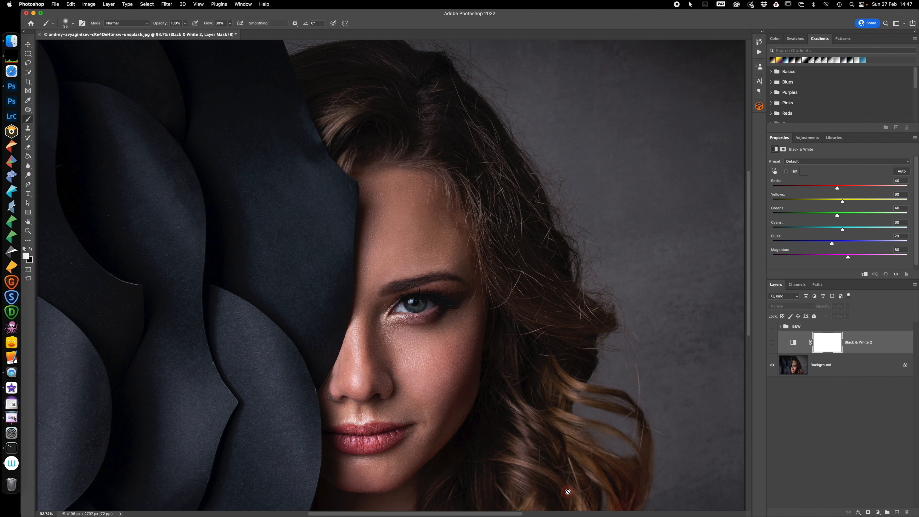
pyautogui.click(772, 342)
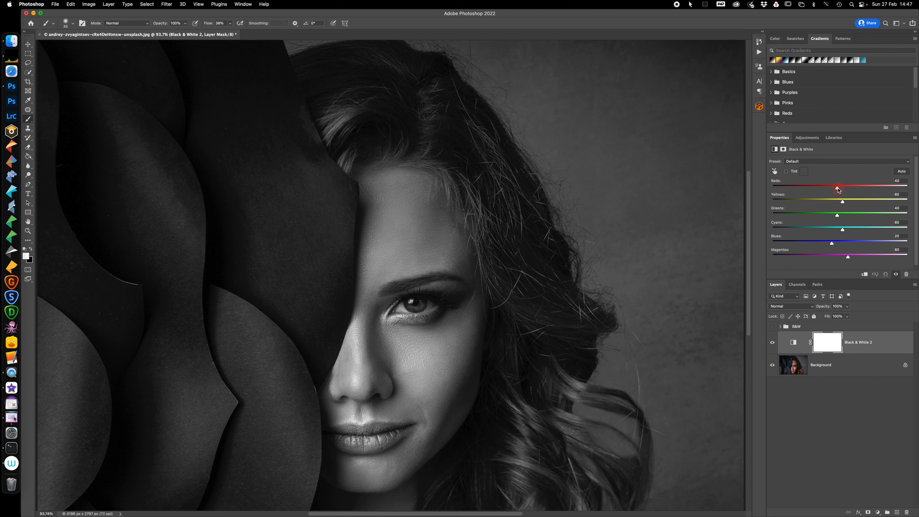
# Step: Try the Reds and Yellows of the Black & White adjustment at -200 and at 300, and reset both to default
pyautogui.moveTo(838, 189); pyautogui.dragTo(745, 188)
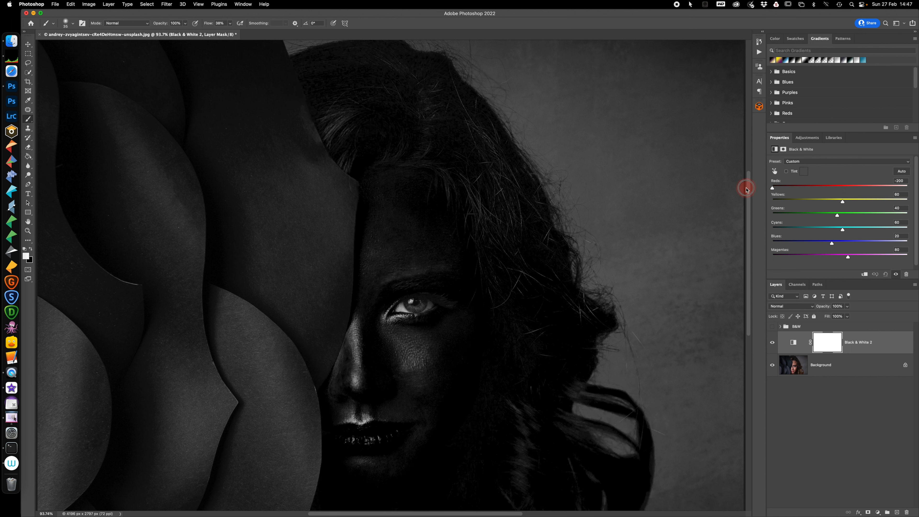
pyautogui.moveTo(842, 202); pyautogui.dragTo(742, 201)
pyautogui.click(773, 189)
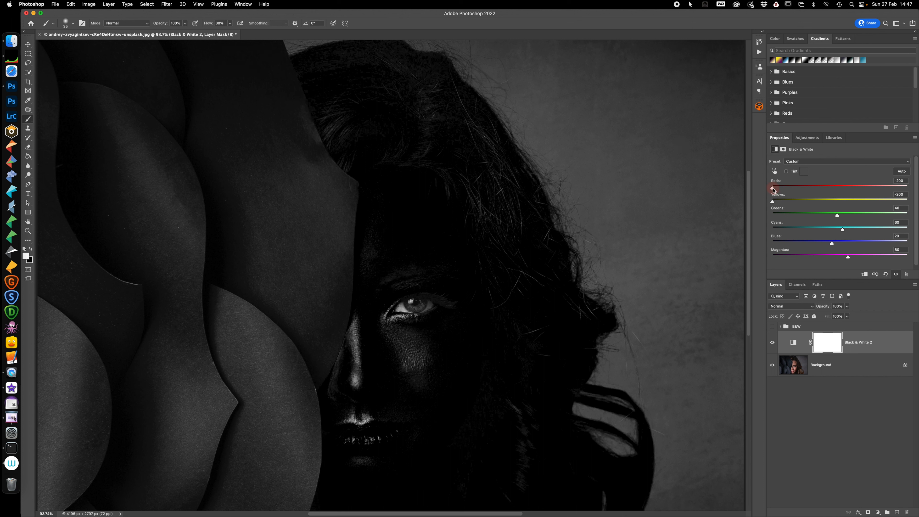
pyautogui.moveTo(773, 189); pyautogui.dragTo(907, 187)
pyautogui.moveTo(769, 203); pyautogui.dragTo(908, 203)
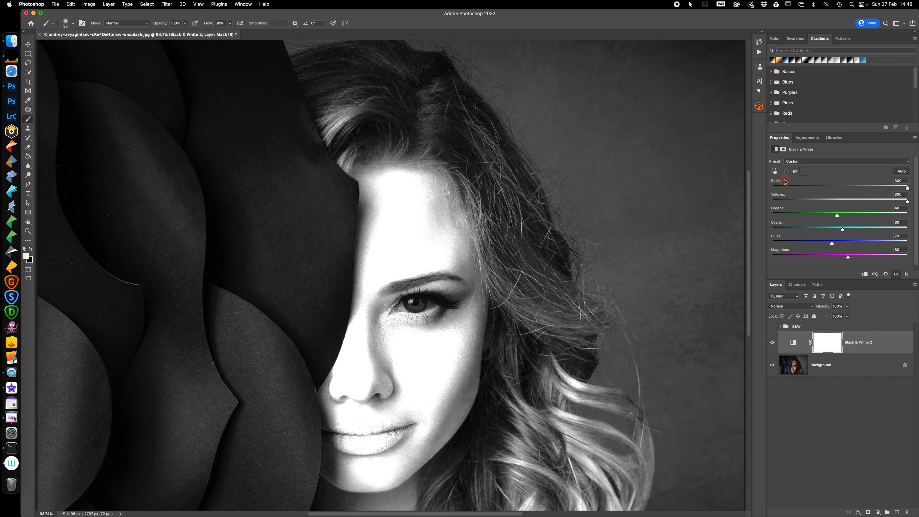
pyautogui.doubleClick(777, 182)
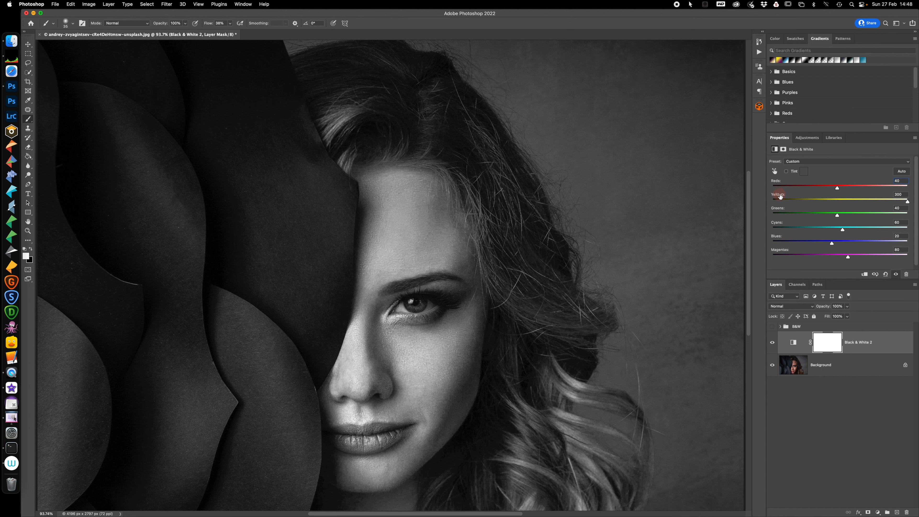
pyautogui.doubleClick(779, 195)
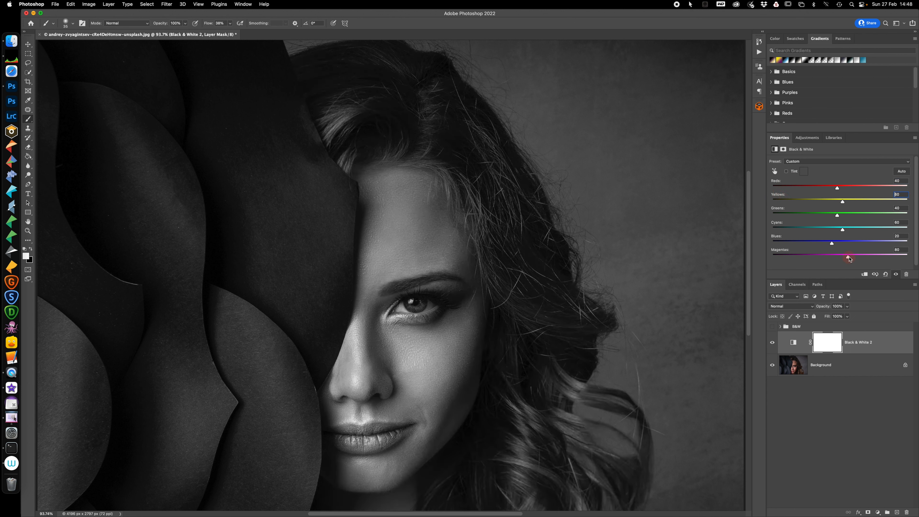
# Step: Set the Black & White adjustment to Reds 65, Yellows 97, Greens 40 and Cyans -40
pyautogui.moveTo(849, 258)
pyautogui.mouseDown()
pyautogui.moveTo(709, 253)
pyautogui.moveTo(870, 252)
pyautogui.moveTo(789, 257)
pyautogui.moveTo(849, 258)
pyautogui.mouseUp()
pyautogui.click(838, 188)
pyautogui.moveTo(838, 189); pyautogui.dragTo(845, 192)
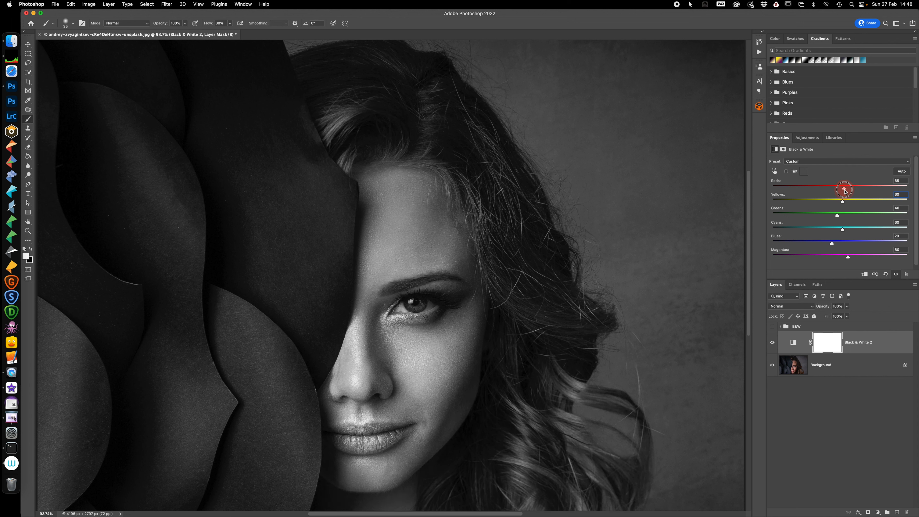
pyautogui.moveTo(844, 203); pyautogui.dragTo(908, 215)
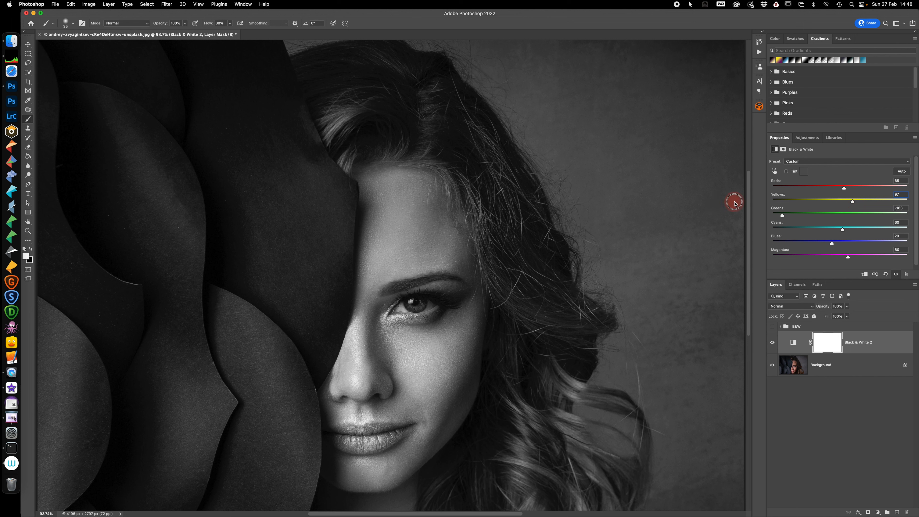
pyautogui.moveTo(682, 198); pyautogui.dragTo(838, 214)
pyautogui.click(781, 209)
pyautogui.click(842, 230)
pyautogui.click(843, 231)
pyautogui.moveTo(843, 231); pyautogui.dragTo(816, 232)
pyautogui.click(831, 245)
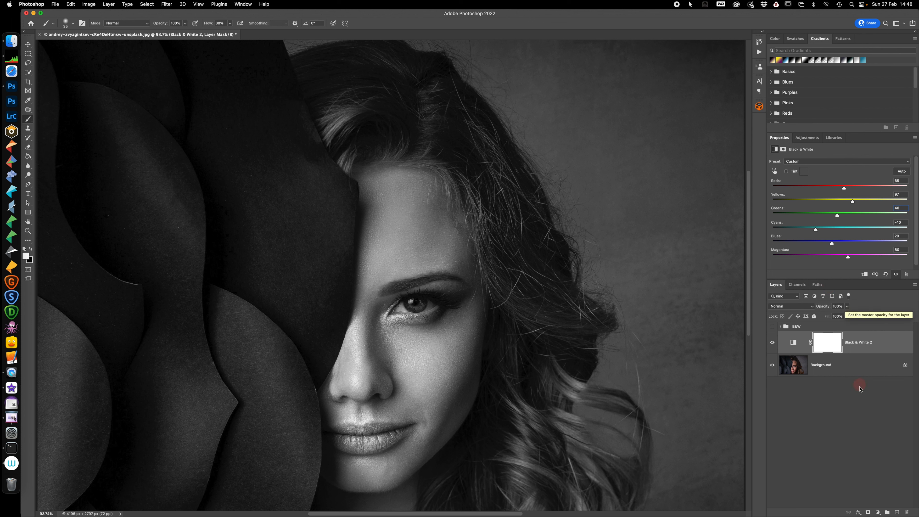
pyautogui.click(878, 513)
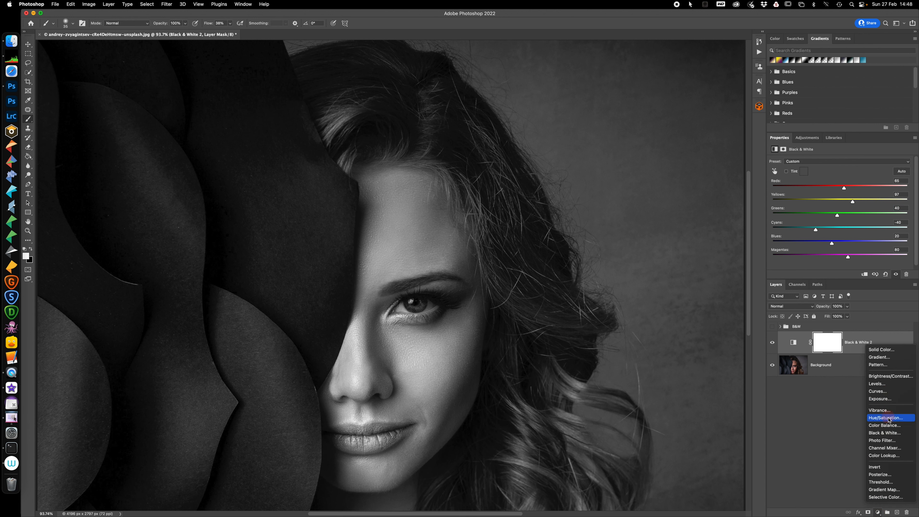
pyautogui.click(882, 490)
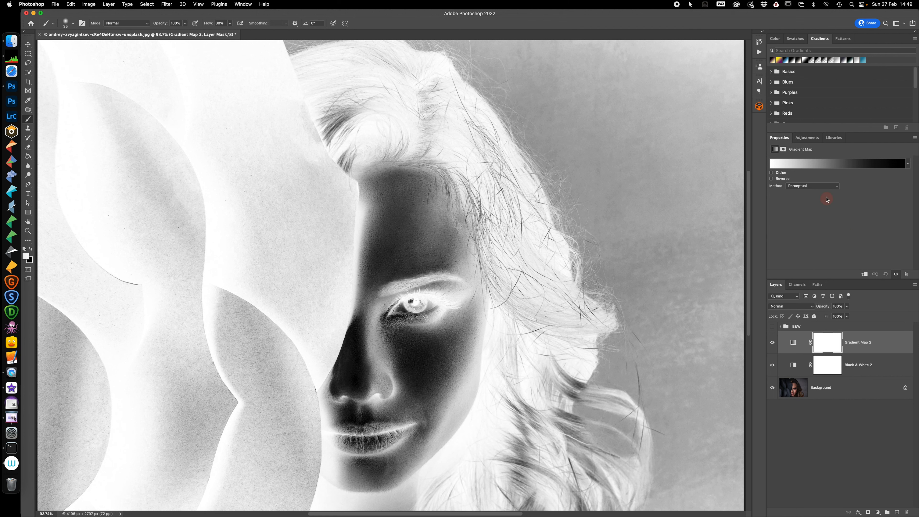
pyautogui.click(818, 167)
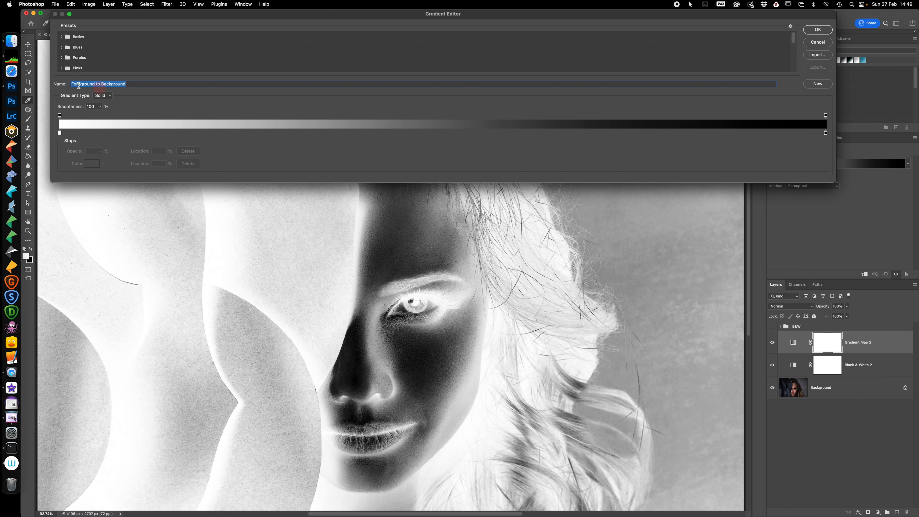
pyautogui.click(819, 44)
pyautogui.click(879, 345)
pyautogui.press('Delete')
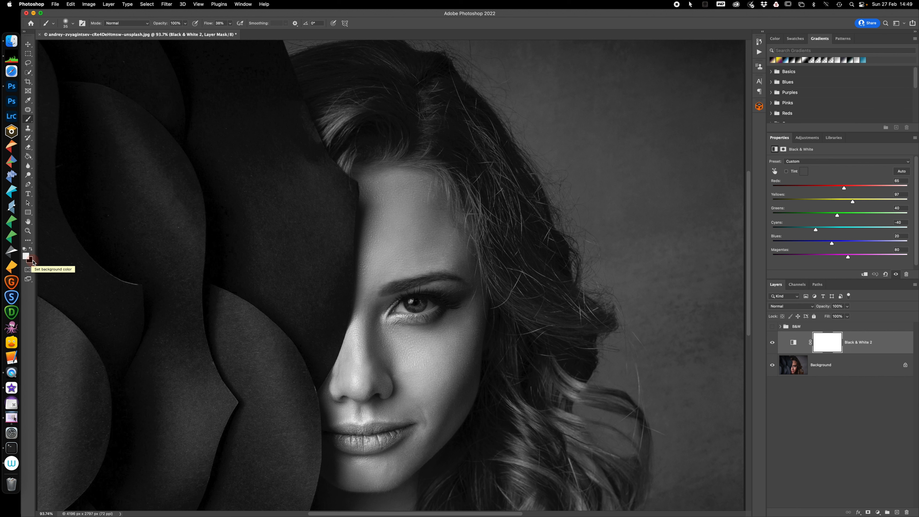
# Step: Swap the colours so black is the foreground and add a Gradient Map adjustment layer above the Black & White layer
pyautogui.press('x')
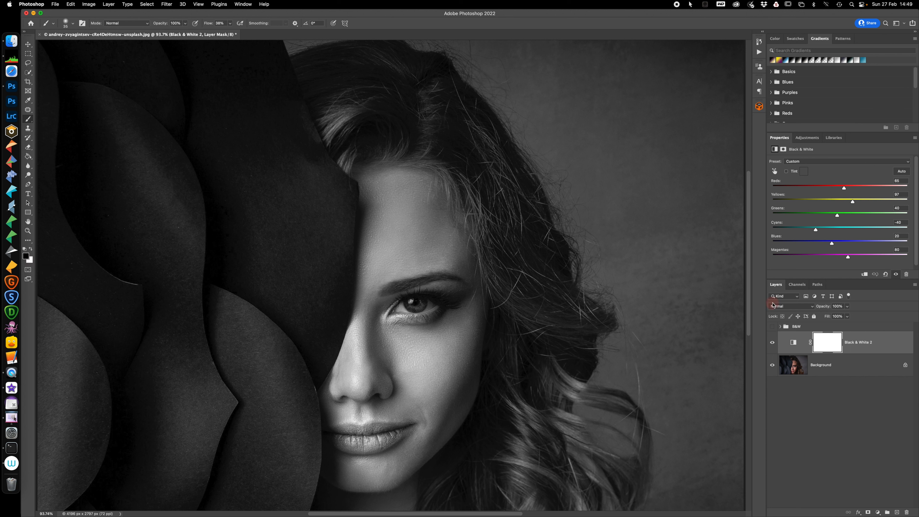
pyautogui.click(878, 512)
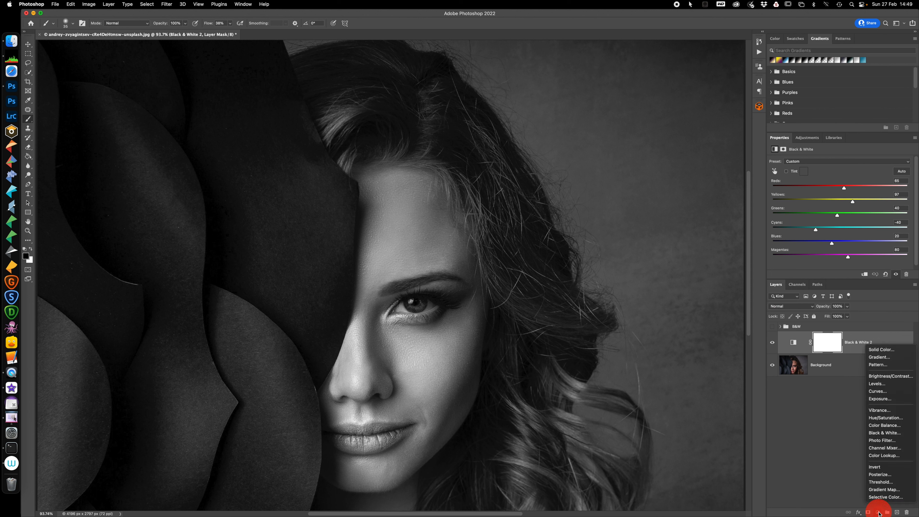
pyautogui.click(883, 490)
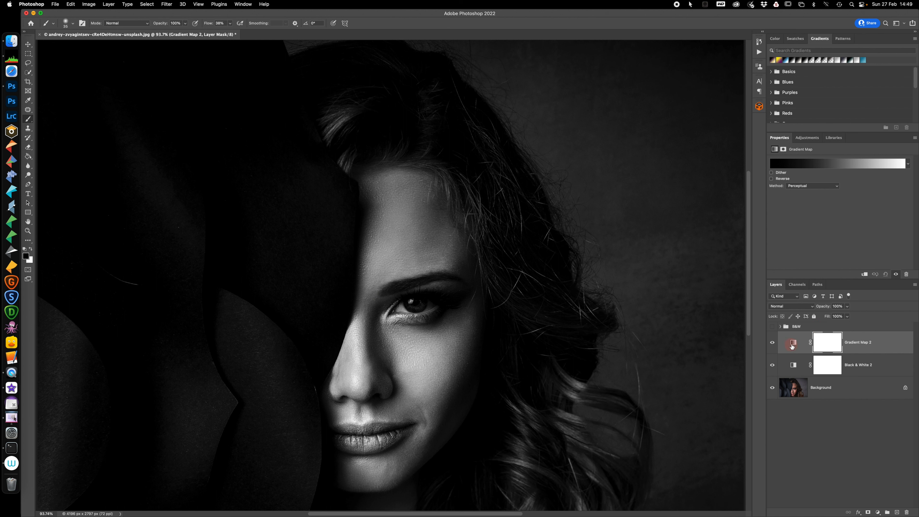
# Step: Edit the gradient map's gradient, moving the black stop to 8% and the white stop slightly inward
pyautogui.click(798, 337)
pyautogui.click(832, 165)
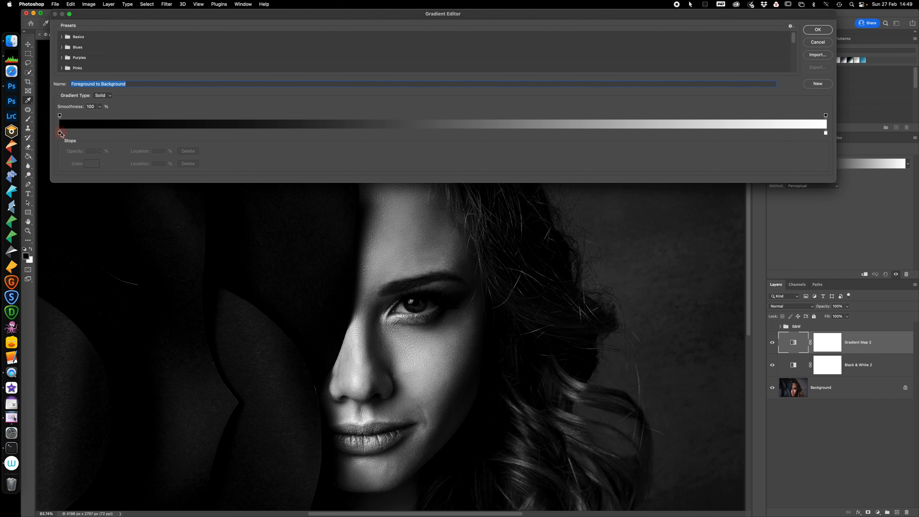
pyautogui.moveTo(60, 135); pyautogui.dragTo(119, 135)
pyautogui.click(328, 295)
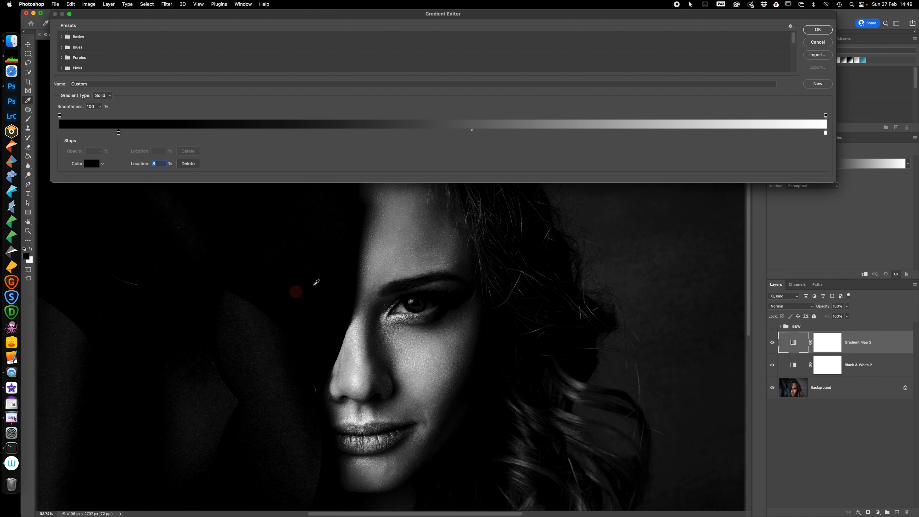
pyautogui.moveTo(825, 135); pyautogui.dragTo(795, 135)
pyautogui.click(822, 31)
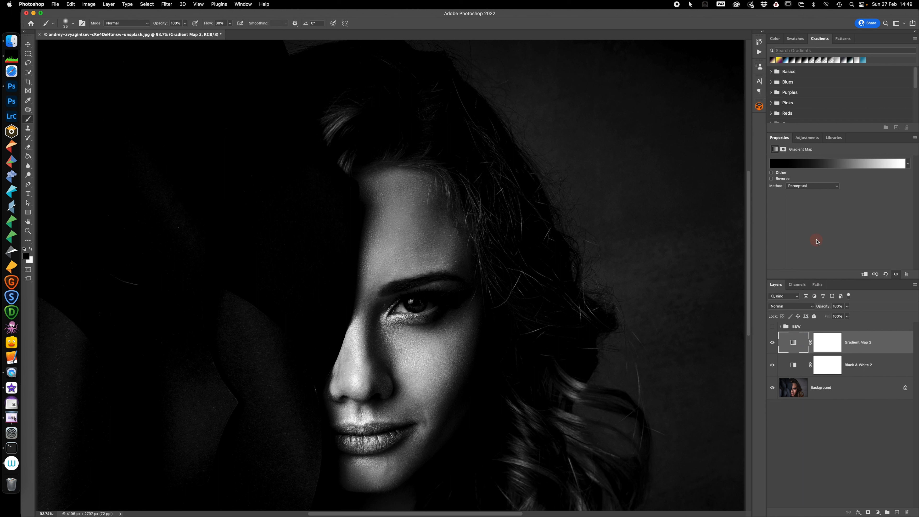
# Step: Try the Linear method on the gradient map and set its method to Classic
pyautogui.click(811, 187)
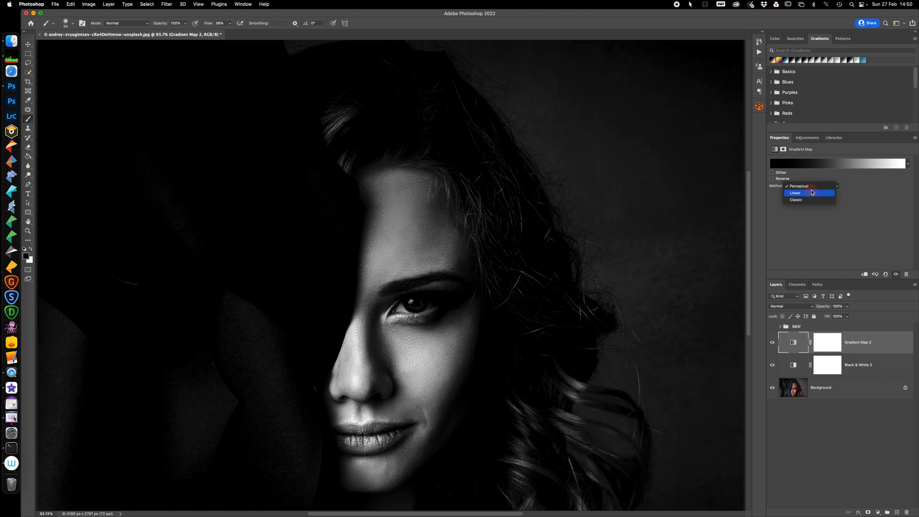
pyautogui.click(810, 201)
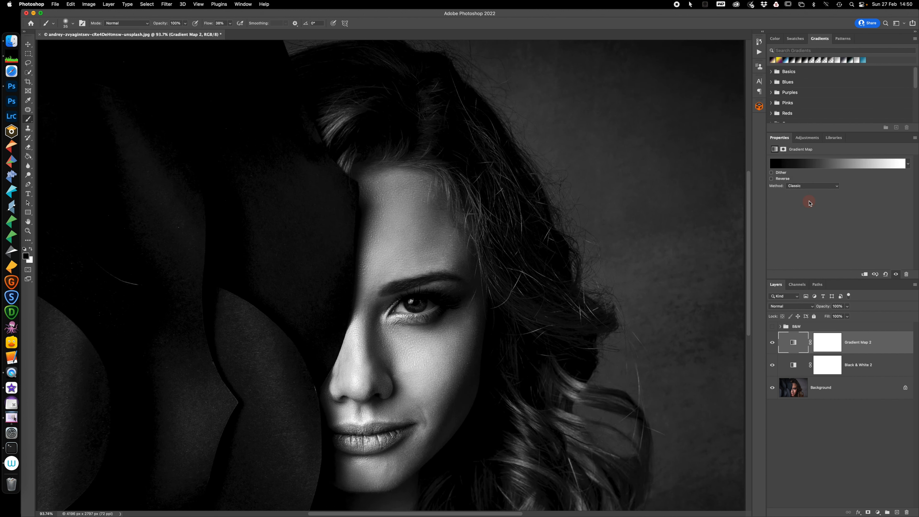
pyautogui.click(813, 187)
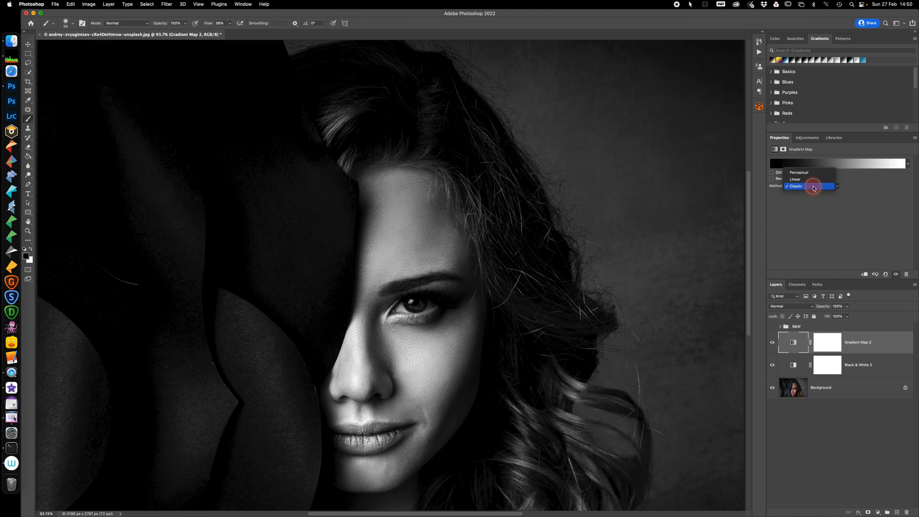
pyautogui.click(812, 180)
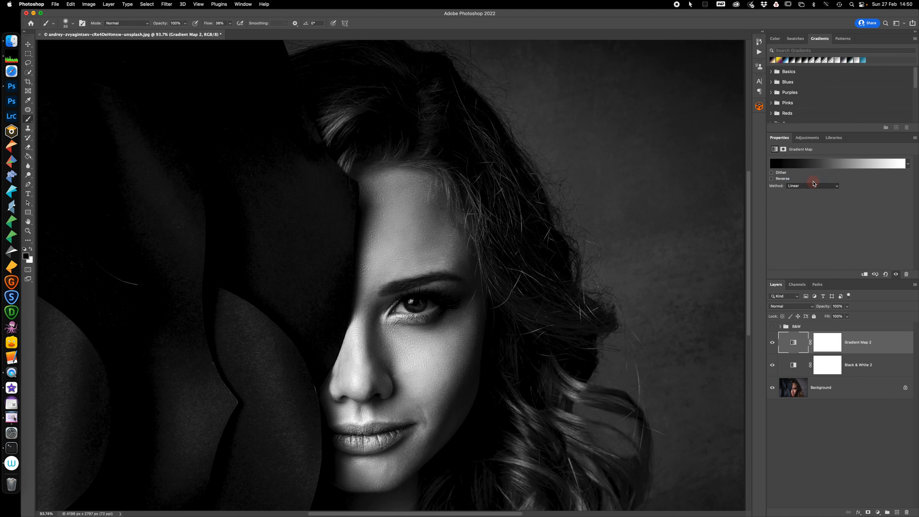
pyautogui.click(810, 189)
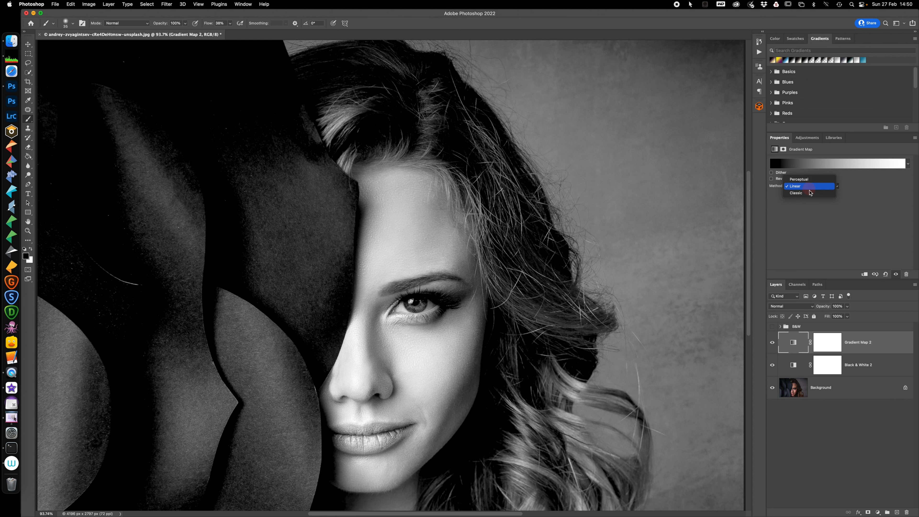
pyautogui.click(811, 193)
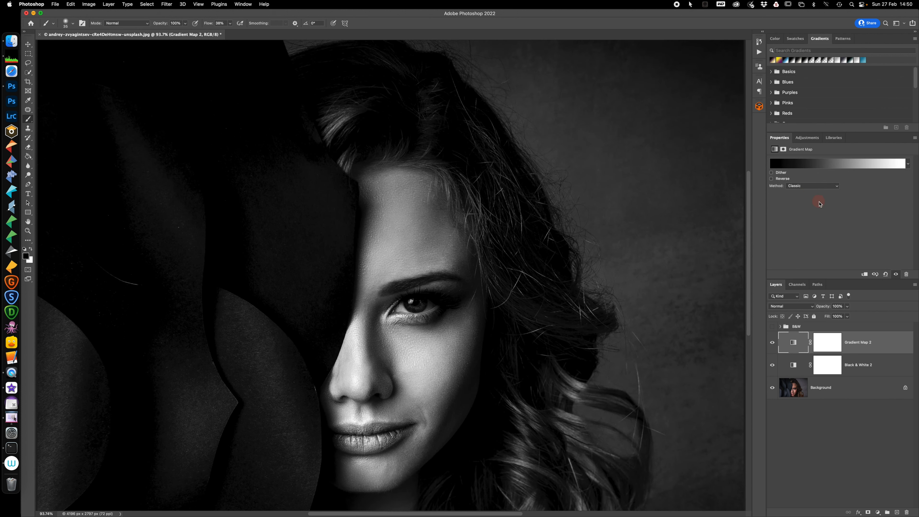
# Step: Increase the gradient map's contrast by moving the black stop to 9% and the white stop slightly further inward
pyautogui.click(823, 167)
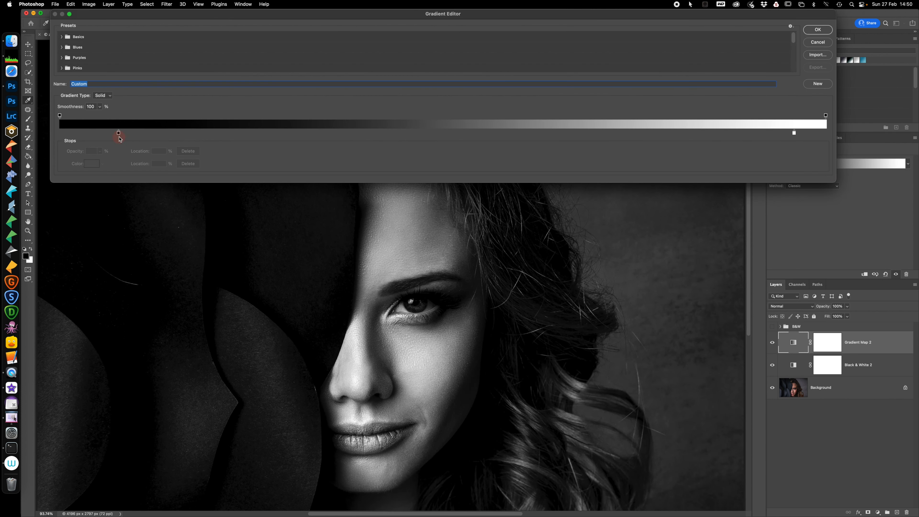
pyautogui.moveTo(118, 135); pyautogui.dragTo(129, 134)
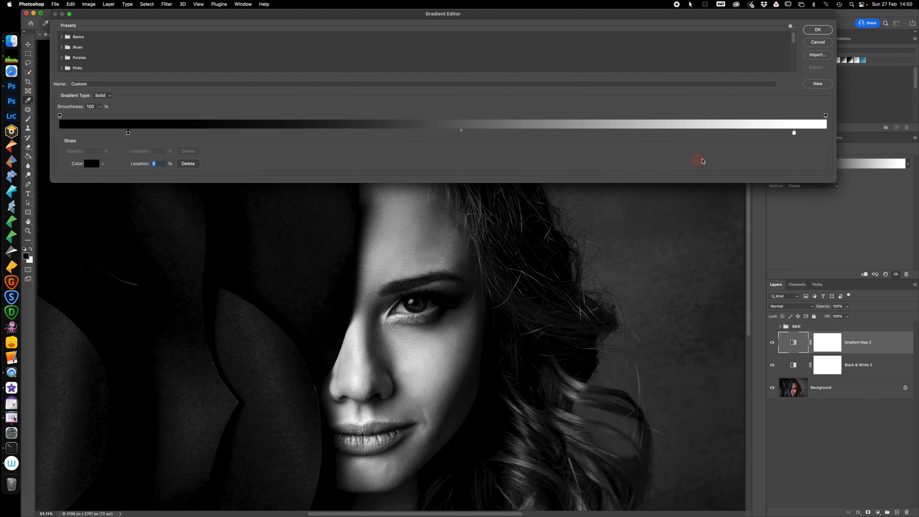
pyautogui.moveTo(794, 134); pyautogui.dragTo(782, 138)
pyautogui.click(819, 31)
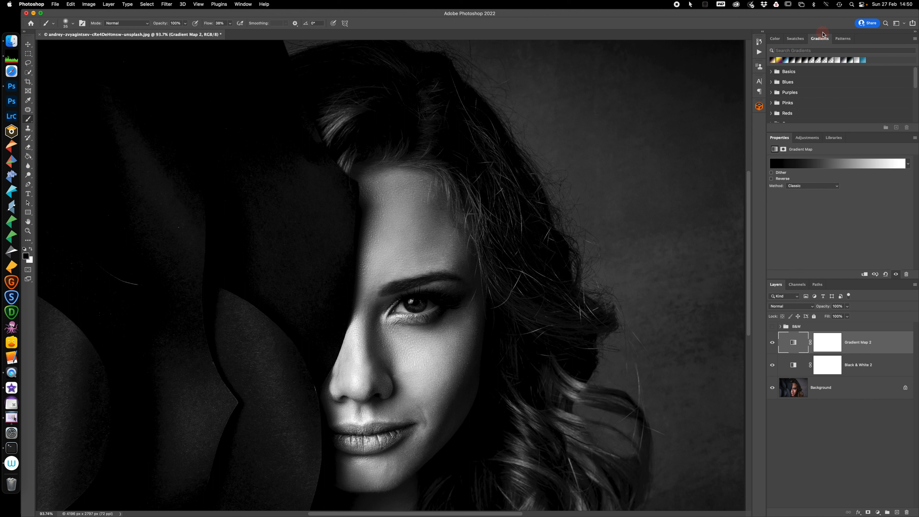
# Step: Compare the effects of the Gradient Map and Black & White layers by toggling their visibility, and hide both
pyautogui.click(772, 364)
pyautogui.click(773, 345)
pyautogui.click(772, 345)
pyautogui.click(772, 366)
pyautogui.click(773, 365)
pyautogui.click(832, 352)
pyautogui.click(872, 346)
pyautogui.moveTo(773, 343); pyautogui.dragTo(771, 369)
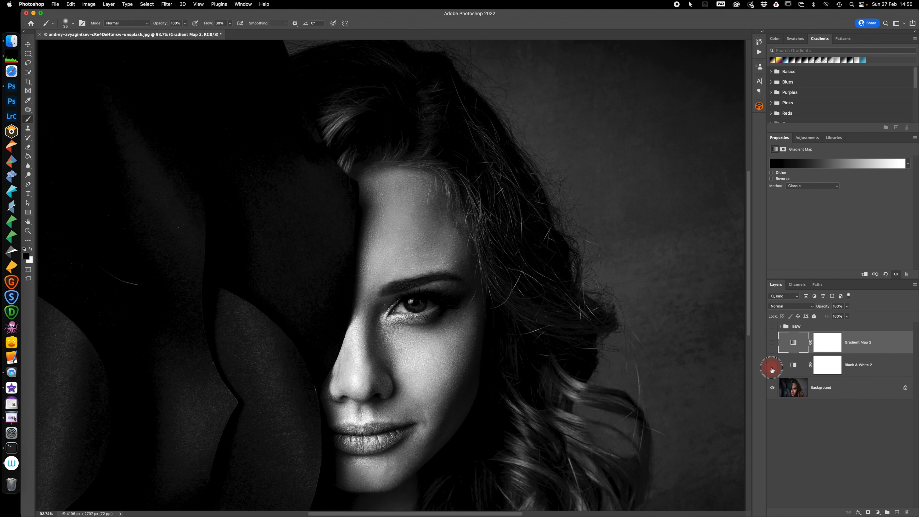
# Step: Add another Gradient Map adjustment layer above Gradient Map 2 and set its method to Classic
pyautogui.click(878, 512)
pyautogui.click(883, 492)
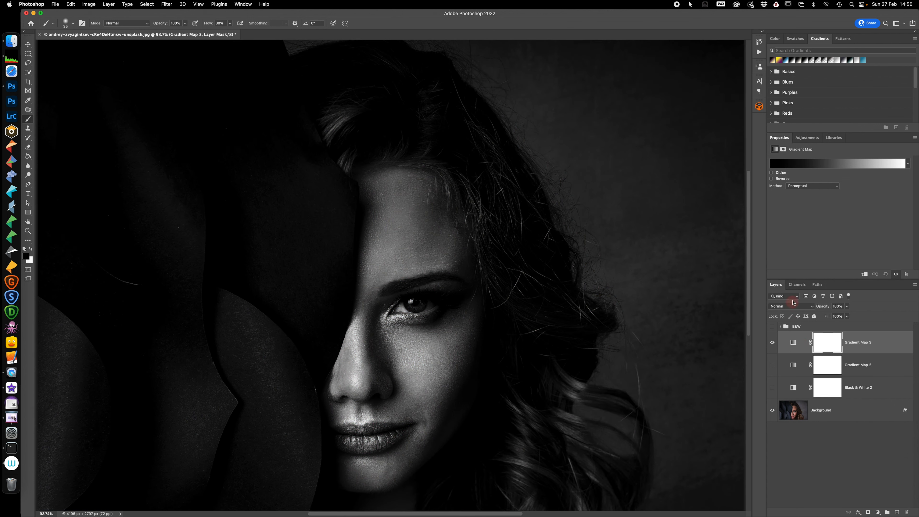
pyautogui.click(793, 344)
pyautogui.click(819, 186)
pyautogui.click(814, 199)
# Step: Open the new map's gradient for editing, shrink the editor off the portrait, and expand the Photographic Toning presets under Legacy Gradients
pyautogui.click(826, 164)
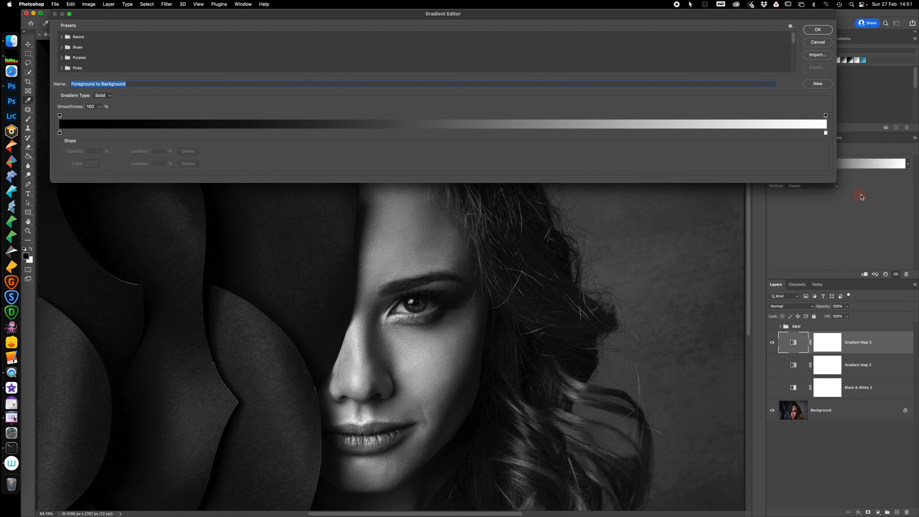
pyautogui.moveTo(838, 186); pyautogui.dragTo(213, 213)
pyautogui.moveTo(133, 14); pyautogui.dragTo(123, 23)
pyautogui.scroll(-5, 89, 67)
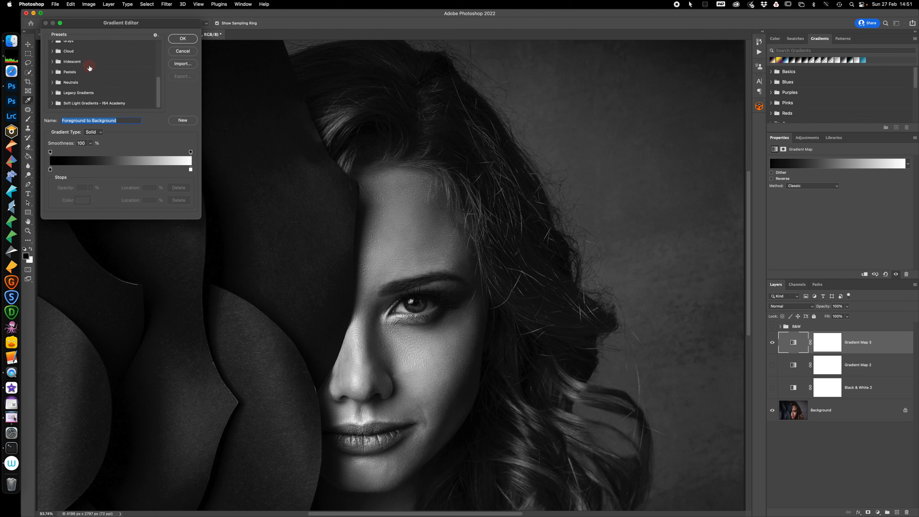
pyautogui.click(52, 100)
pyautogui.scroll(-1, 83, 101)
pyautogui.scroll(-6, 84, 101)
pyautogui.scroll(-2, 84, 101)
pyautogui.click(59, 91)
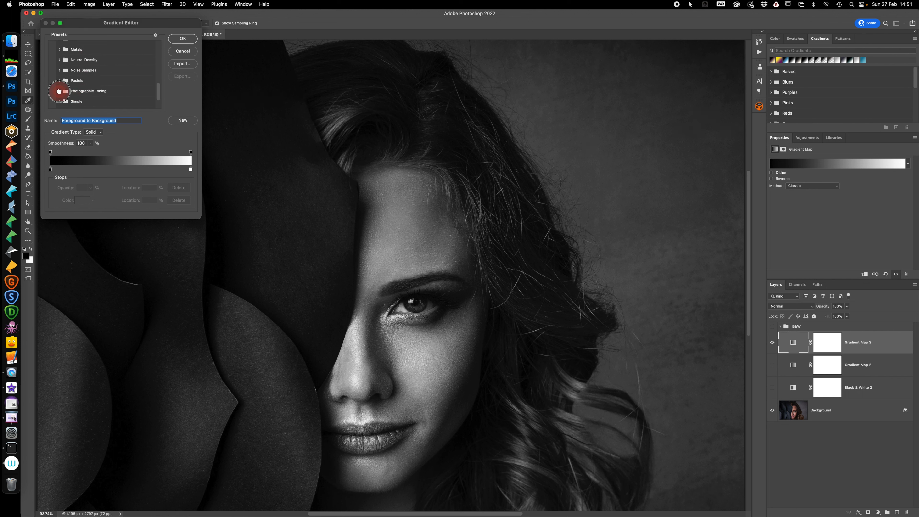
pyautogui.scroll(-2, 81, 95)
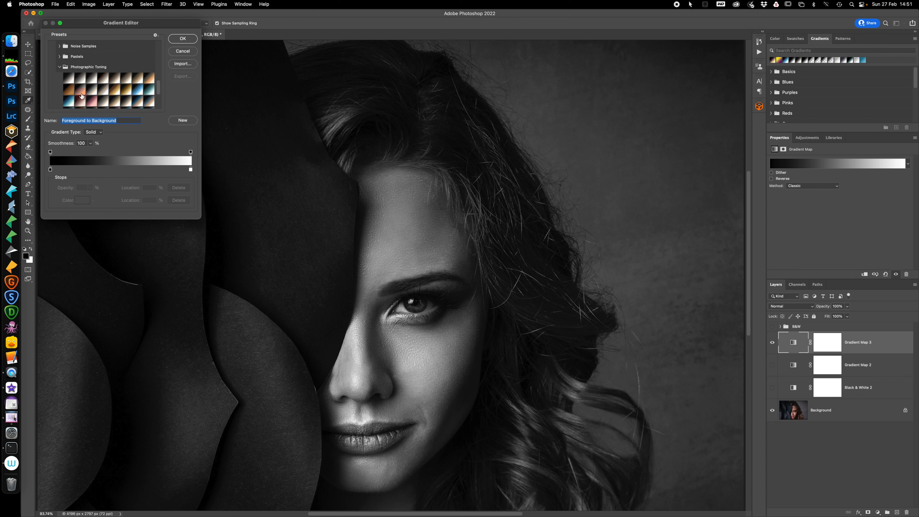
pyautogui.scroll(-1, 81, 96)
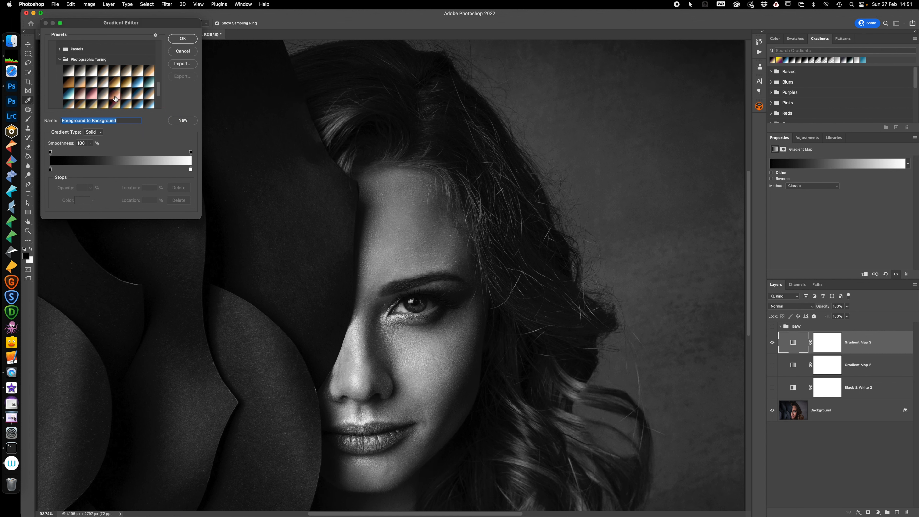
# Step: Try several Photographic Toning presets, including Sepia-Selenium 2, Sepia-Cyan, Sepia 4, Gold-Blue, Cobalt-Iron 2 and Gold-Selenium 2, and choose Copper 2
pyautogui.click(116, 94)
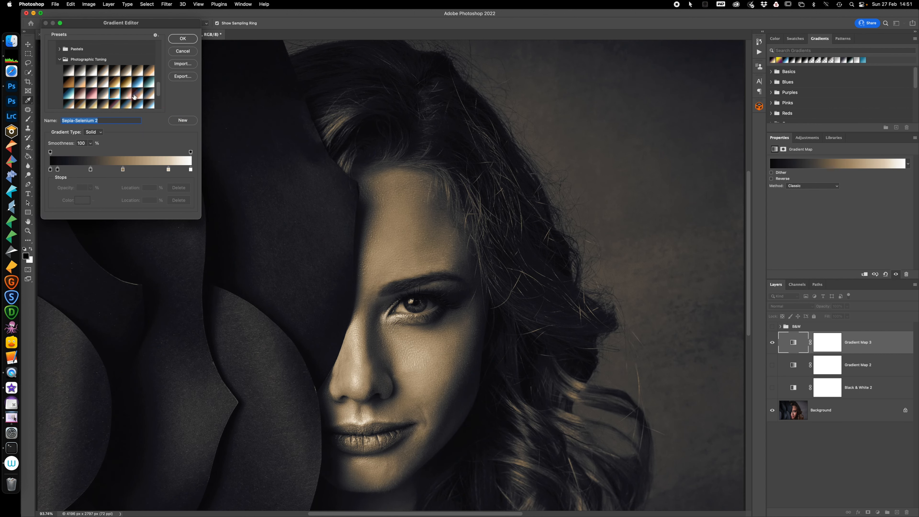
pyautogui.click(137, 94)
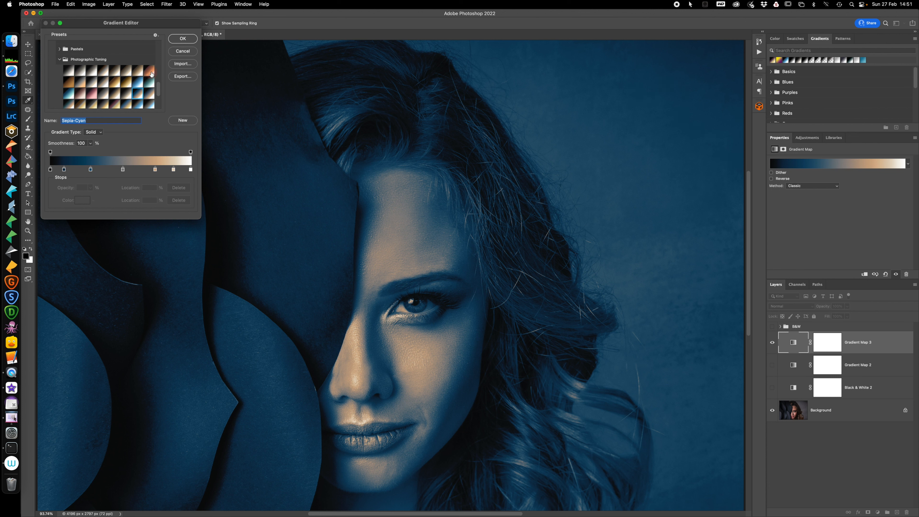
pyautogui.click(142, 75)
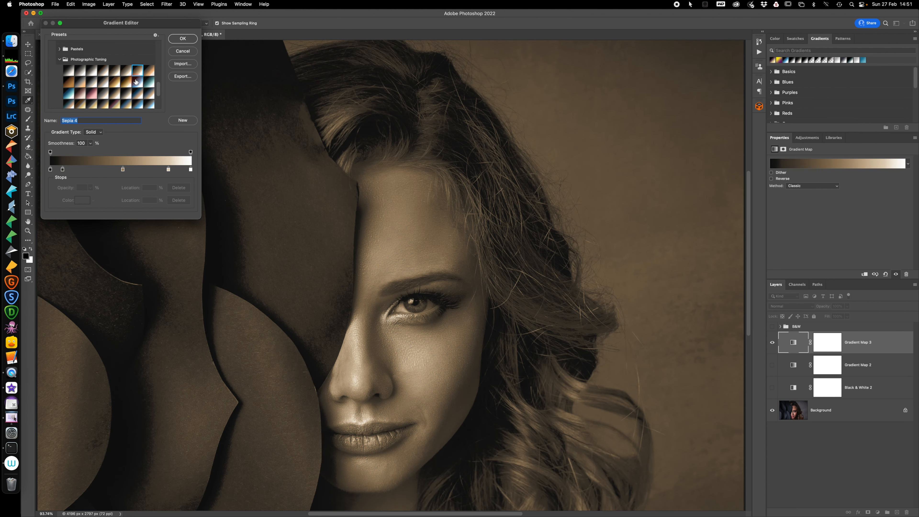
pyautogui.scroll(-1, 135, 81)
pyautogui.click(127, 89)
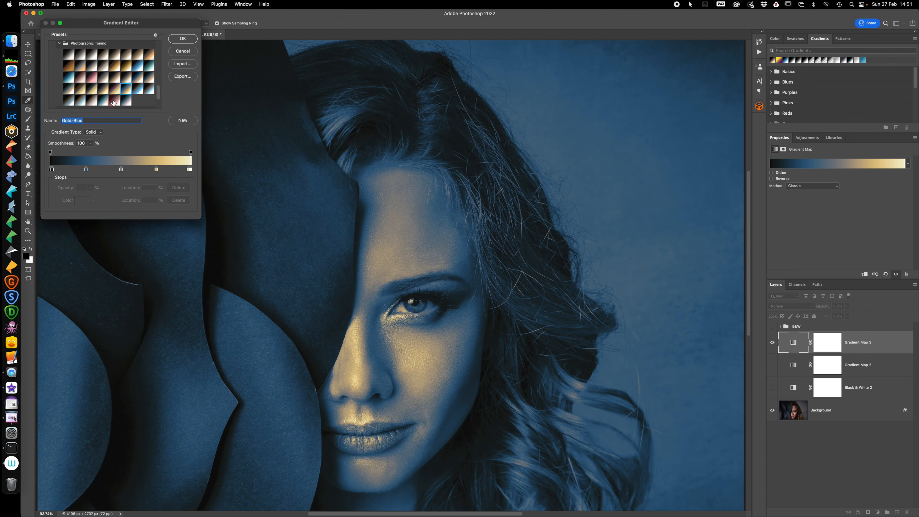
pyautogui.click(114, 101)
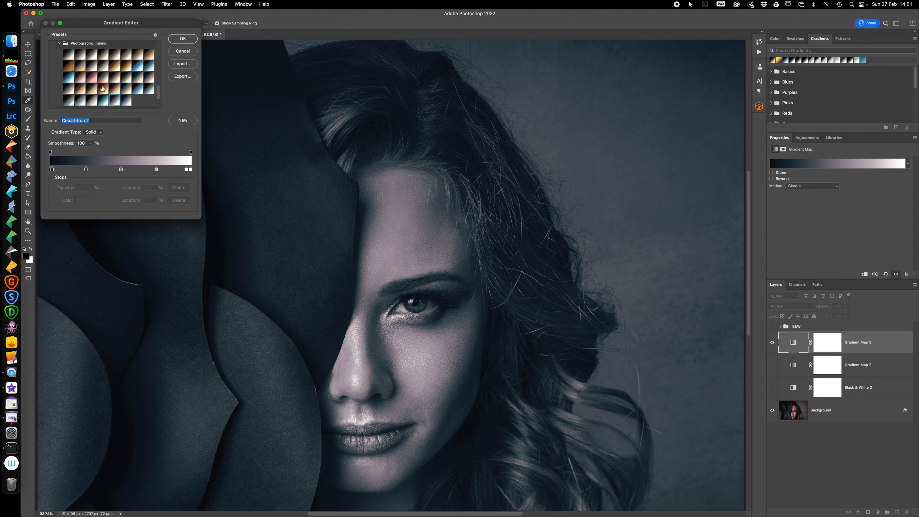
pyautogui.click(102, 89)
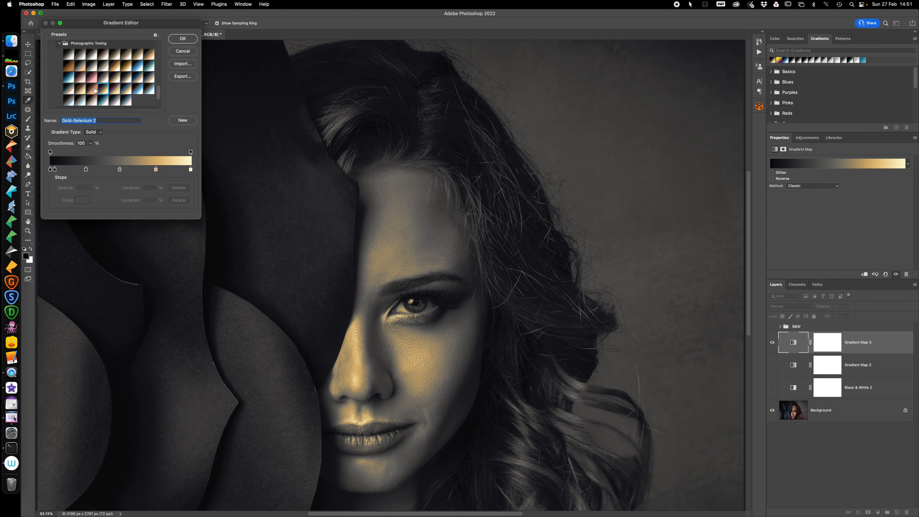
pyautogui.click(91, 77)
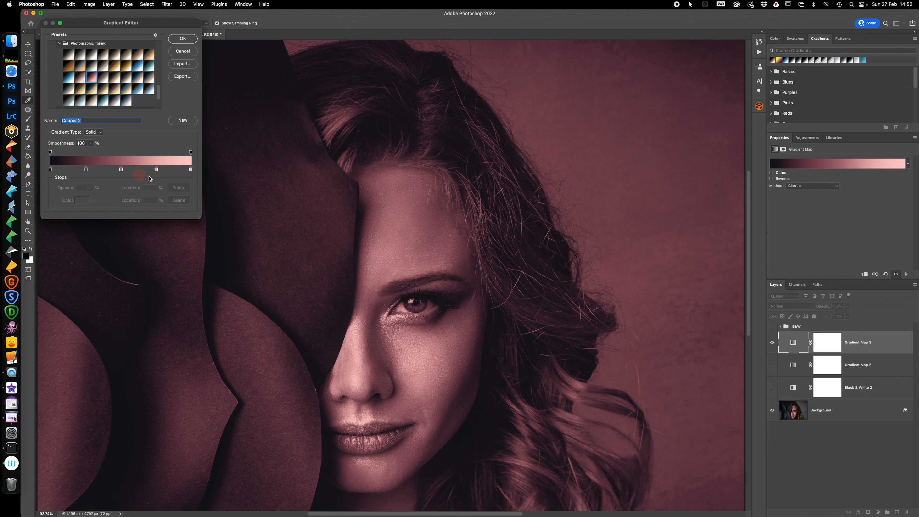
# Step: Widen the editor and reposition the Copper 2 stops: dark red to 33%, black slightly inward, lightest pink to 93%, neighbouring pink to 73%
pyautogui.moveTo(200, 218); pyautogui.dragTo(870, 139)
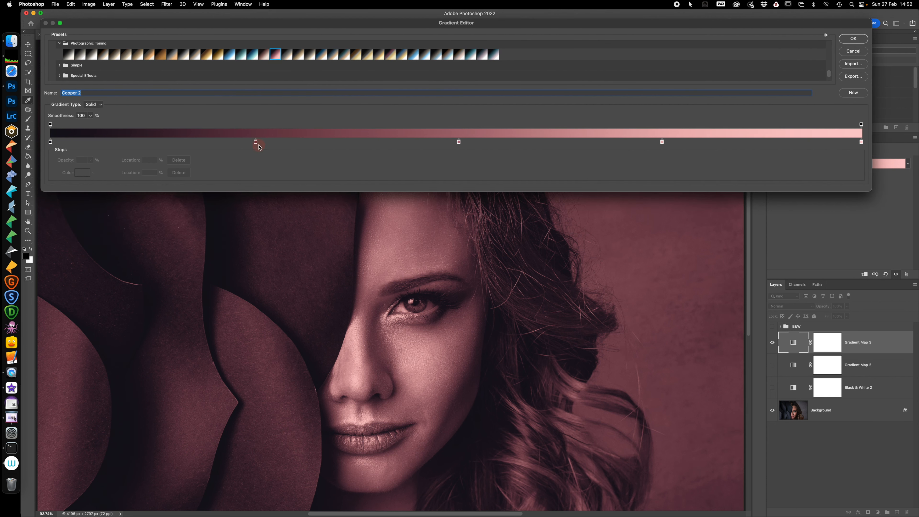
pyautogui.moveTo(256, 144); pyautogui.dragTo(315, 144)
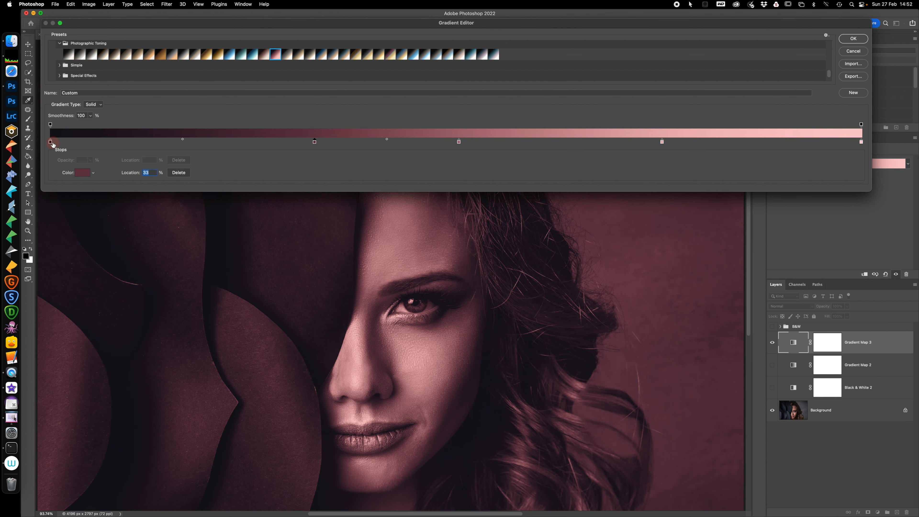
pyautogui.moveTo(51, 144); pyautogui.dragTo(82, 144)
pyautogui.moveTo(862, 146); pyautogui.dragTo(798, 149)
pyautogui.moveTo(662, 142); pyautogui.dragTo(586, 145)
# Step: Change the colour of the gradient's 93% stop from pink to pure white
pyautogui.click(808, 142)
pyautogui.click(82, 173)
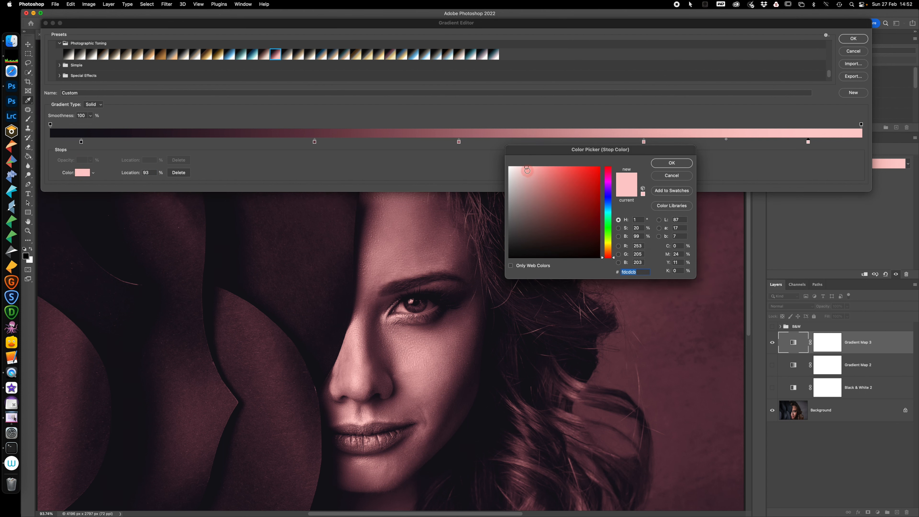
pyautogui.moveTo(528, 168); pyautogui.dragTo(503, 166)
pyautogui.click(664, 163)
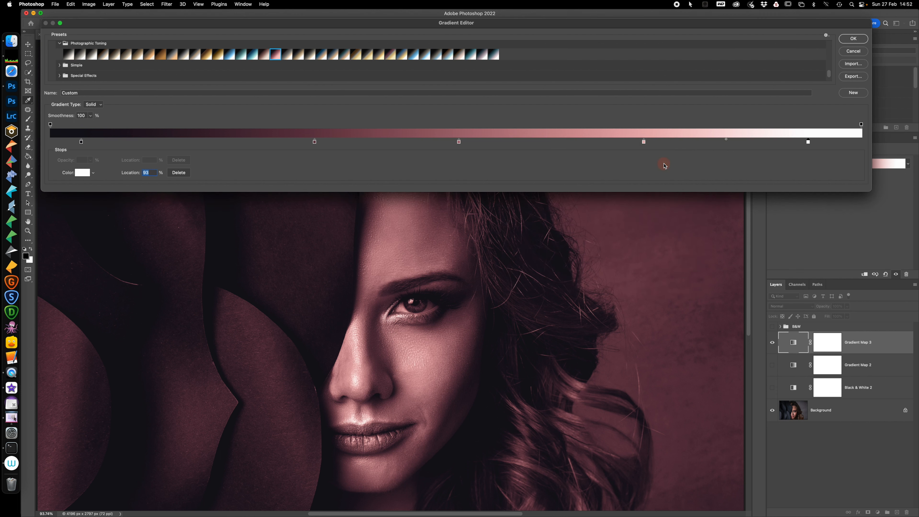
# Step: Recolour the gradient's 73% stop to a very pale, almost neutral tint
pyautogui.click(644, 142)
pyautogui.click(83, 173)
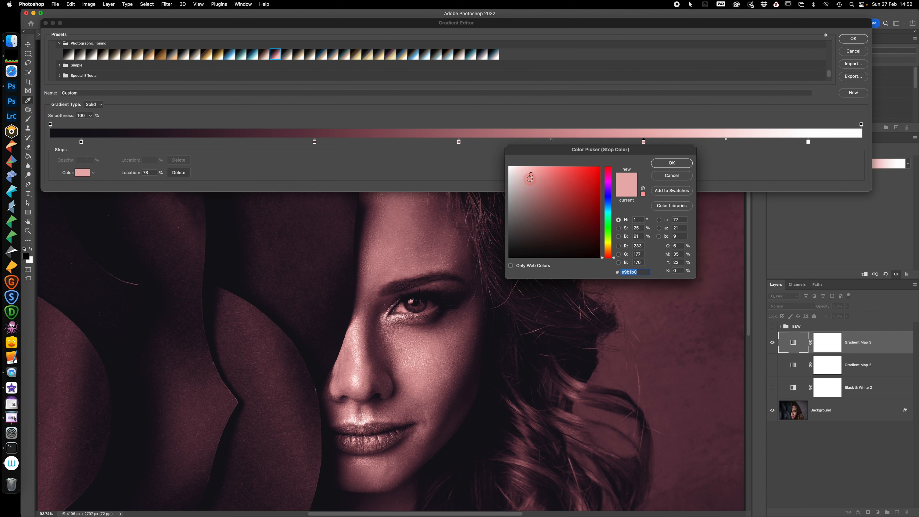
pyautogui.moveTo(532, 176); pyautogui.dragTo(511, 175)
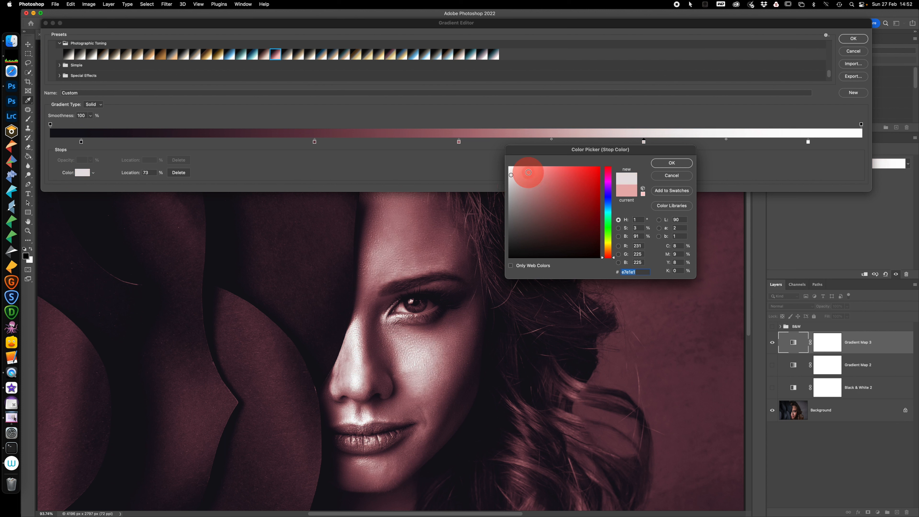
pyautogui.click(672, 163)
# Step: Move the middle red stop to 48% and the white stop slightly further inward, and accept the gradient
pyautogui.moveTo(459, 142); pyautogui.dragTo(439, 143)
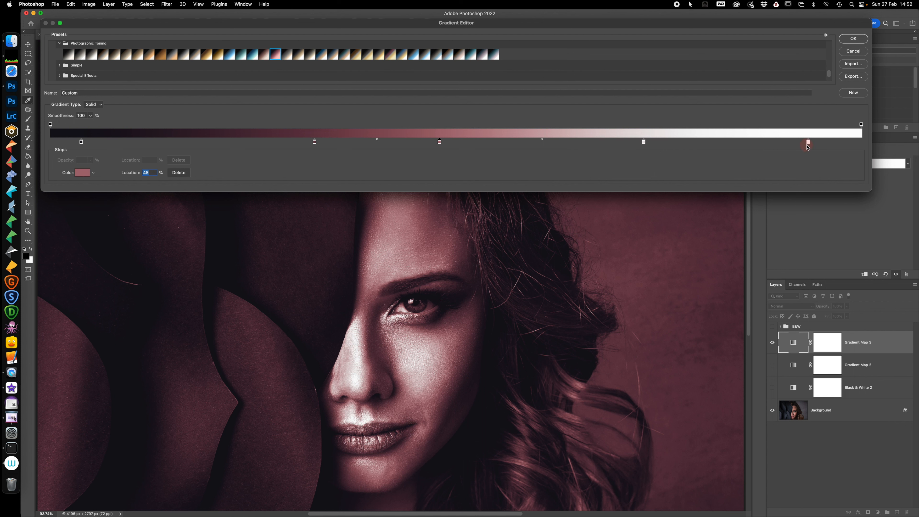
pyautogui.moveTo(808, 143); pyautogui.dragTo(780, 143)
pyautogui.click(853, 39)
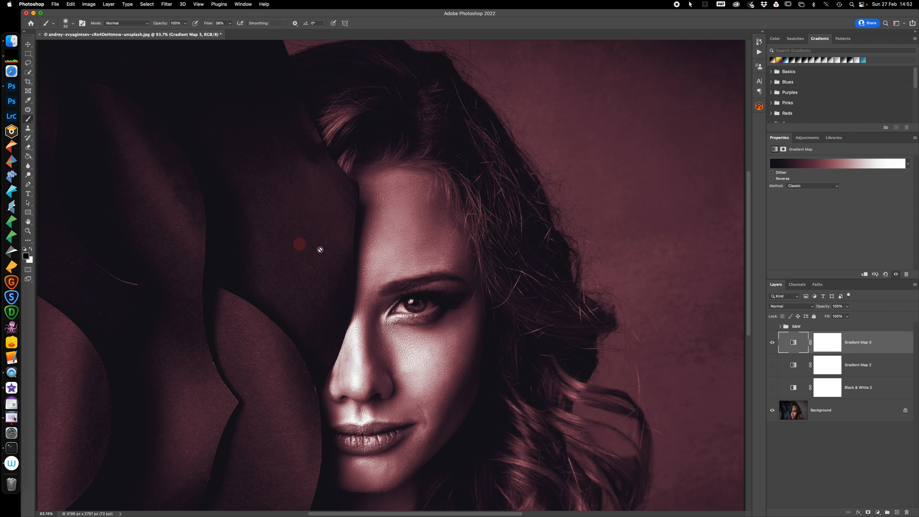
# Step: Lower the Gradient Map 3 layer's opacity, trying 54%, compare the portrait with and without it, and leave the layer hidden
pyautogui.moveTo(825, 308)
pyautogui.mouseDown()
pyautogui.moveTo(813, 308)
pyautogui.moveTo(820, 309)
pyautogui.mouseUp()
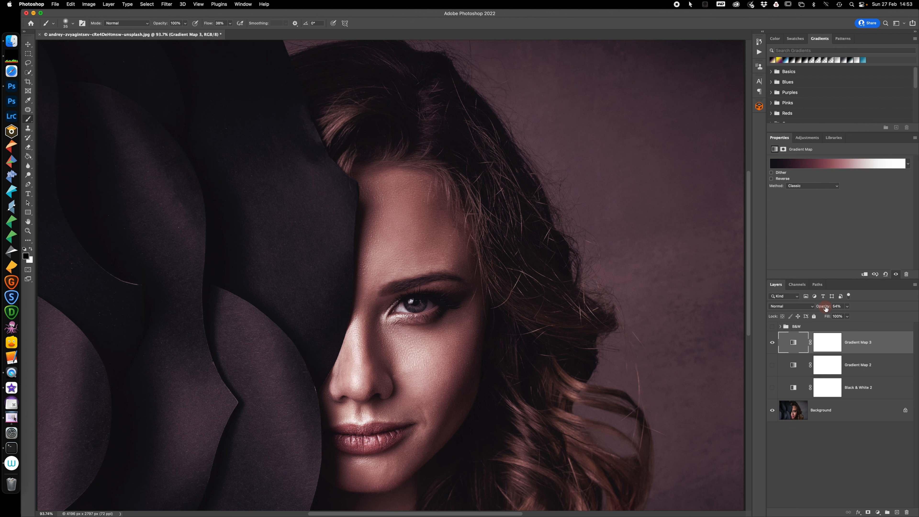
pyautogui.moveTo(828, 309); pyautogui.dragTo(822, 309)
pyautogui.click(772, 342)
pyautogui.click(772, 343)
pyautogui.click(772, 342)
pyautogui.click(773, 342)
pyautogui.click(772, 342)
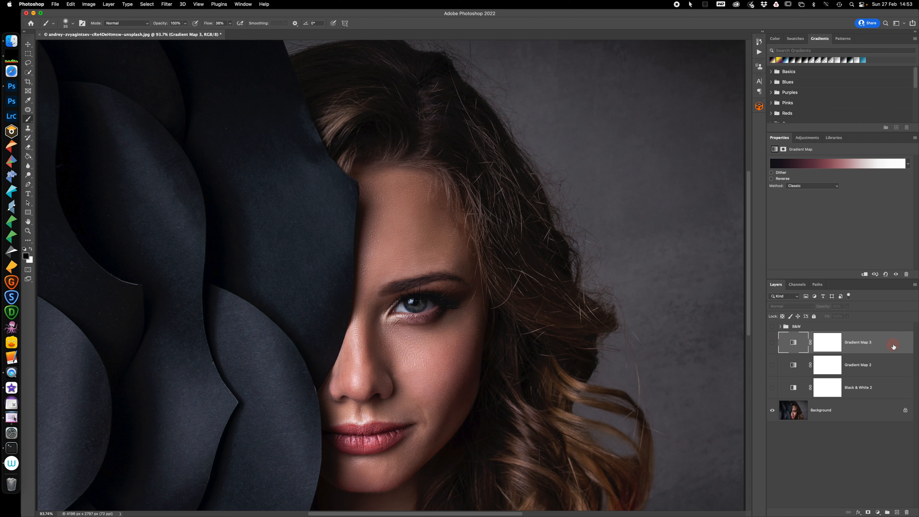
# Step: Delete the Gradient Map 3 layer and show the Gradient Map 2 and Black & White 2 layers
pyautogui.press('Delete')
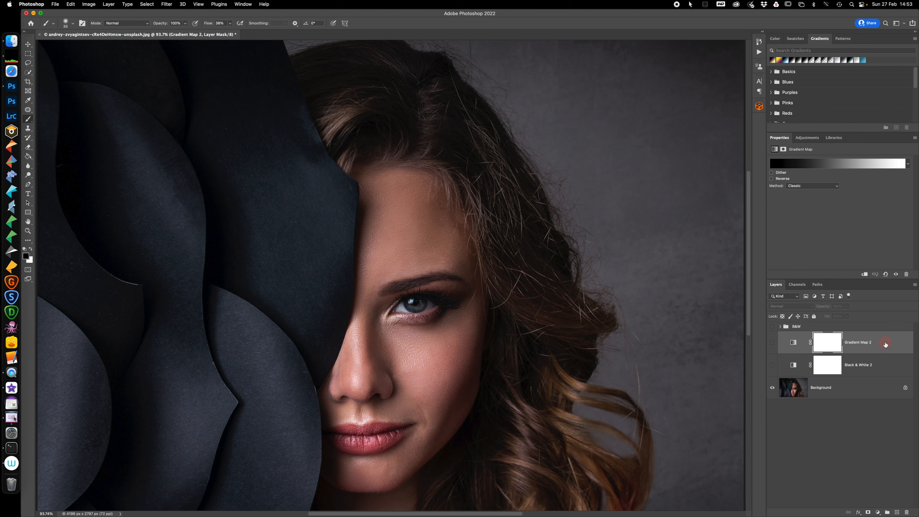
pyautogui.click(773, 342)
pyautogui.click(772, 365)
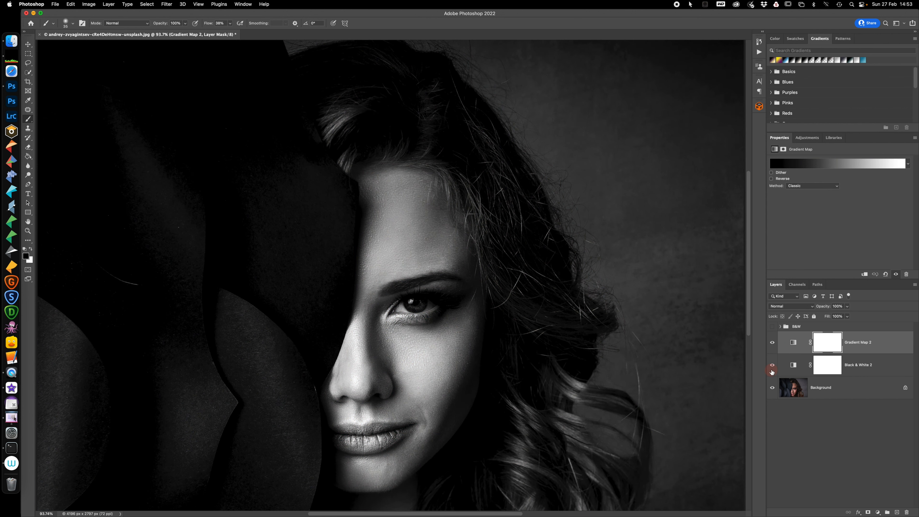
# Step: Hide Gradient Map 2 and paint black over the eye on the Black & White 2 mask with a larger brush at 100% flow
pyautogui.click(793, 342)
pyautogui.click(773, 342)
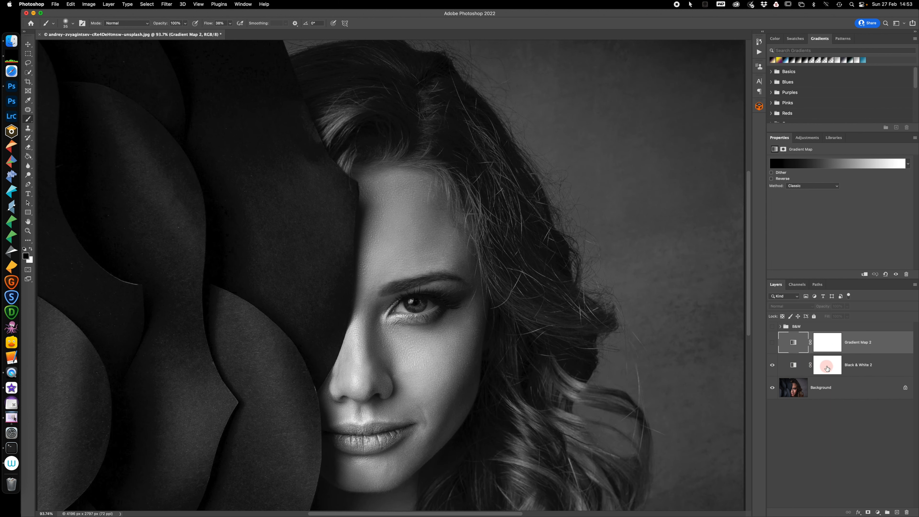
pyautogui.click(827, 365)
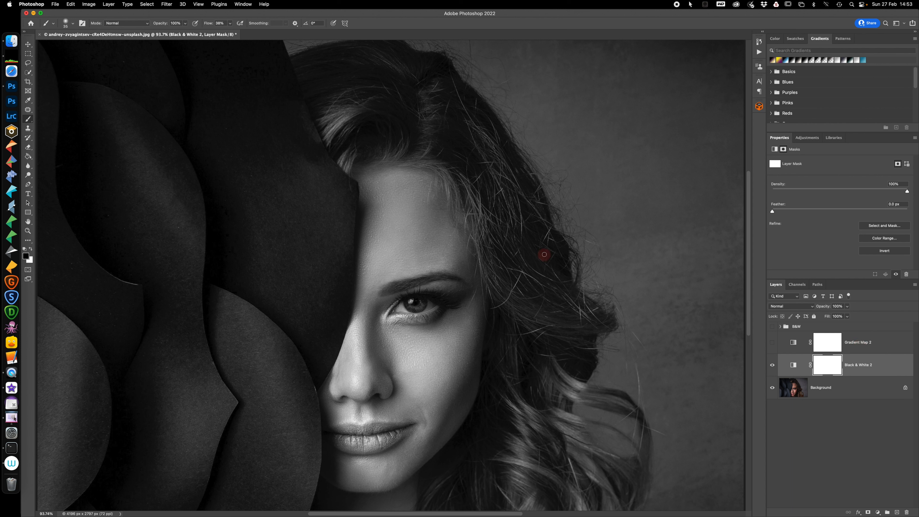
pyautogui.press('x')
pyautogui.press('x')
pyautogui.moveTo(206, 24); pyautogui.dragTo(272, 22)
pyautogui.press(']')
pyautogui.moveTo(415, 297)
pyautogui.mouseDown()
pyautogui.moveTo(409, 305)
pyautogui.moveTo(424, 303)
pyautogui.moveTo(415, 304)
pyautogui.mouseUp()
# Step: Paint over more of the iris on the Black & White 2 mask at close range and reduce the brush size
pyautogui.scroll(6, 517, 339)
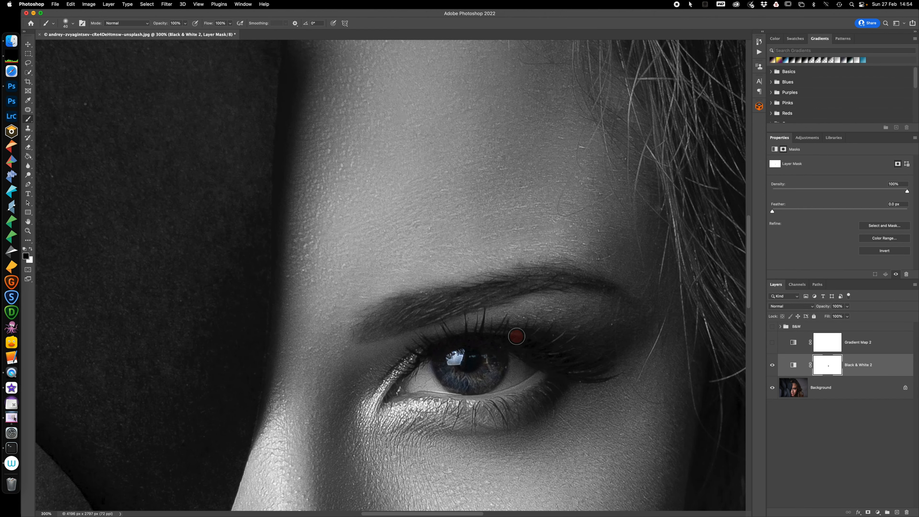
pyautogui.moveTo(512, 339); pyautogui.dragTo(459, 191)
pyautogui.moveTo(458, 230)
pyautogui.mouseDown()
pyautogui.moveTo(433, 215)
pyautogui.moveTo(442, 205)
pyautogui.moveTo(431, 229)
pyautogui.moveTo(440, 212)
pyautogui.moveTo(432, 221)
pyautogui.moveTo(415, 214)
pyautogui.moveTo(414, 232)
pyautogui.moveTo(398, 224)
pyautogui.moveTo(396, 204)
pyautogui.moveTo(423, 209)
pyautogui.mouseUp()
pyautogui.press('[')
pyautogui.press('[')
pyautogui.press('[')
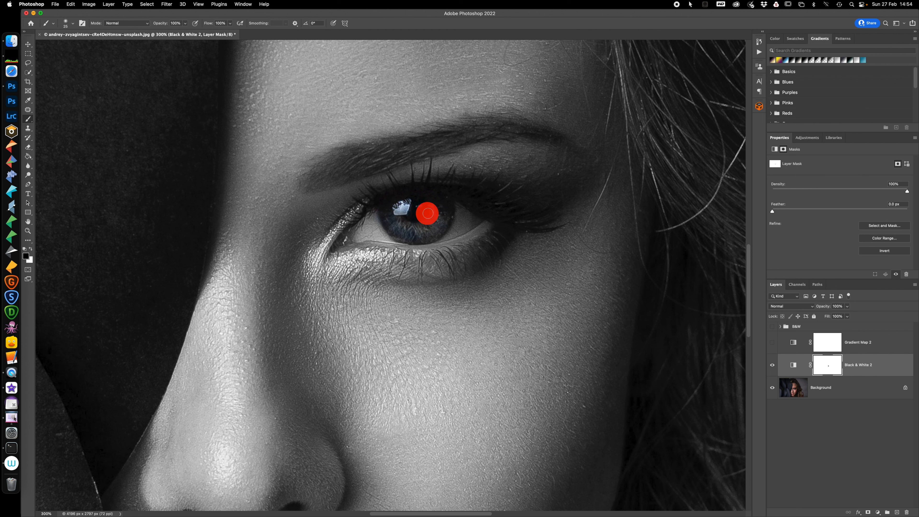
# Step: Compare the masked eye with the original colour by toggling the Black & White 2 layer, and leave it shown
pyautogui.click(772, 366)
pyautogui.click(772, 366)
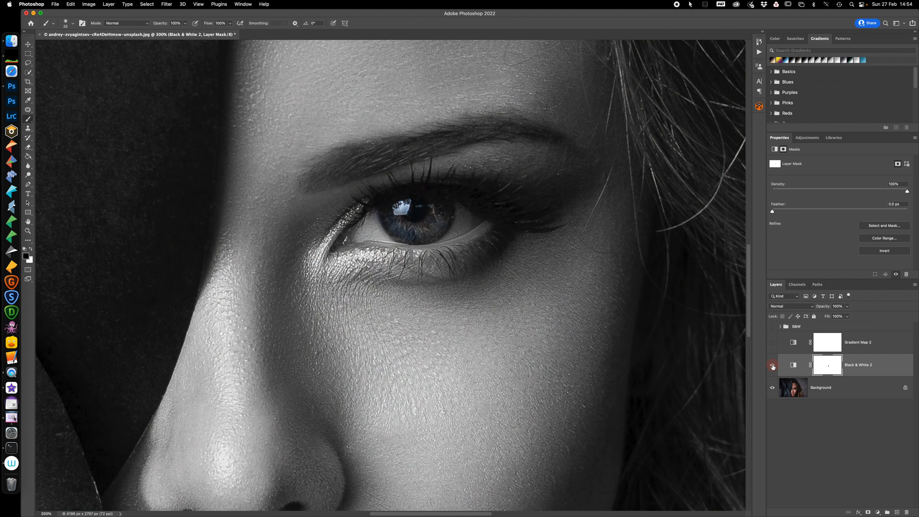
pyautogui.click(772, 366)
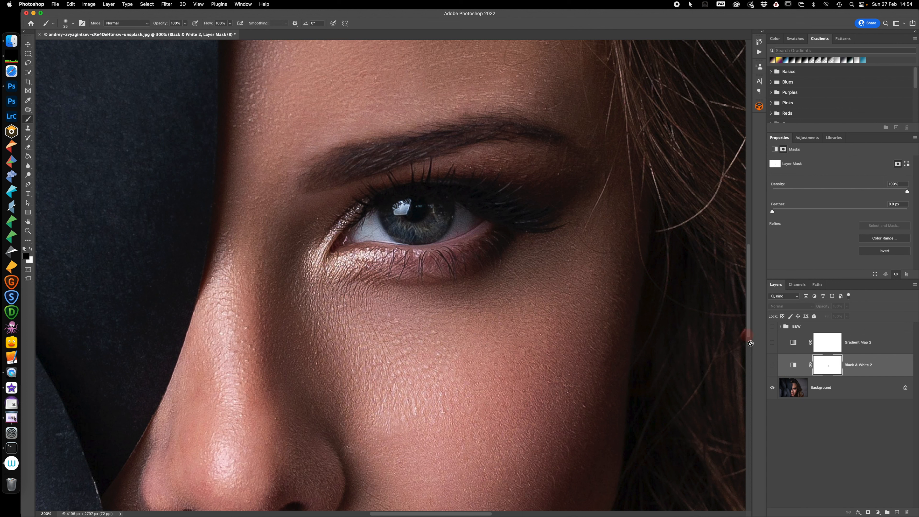
pyautogui.click(772, 365)
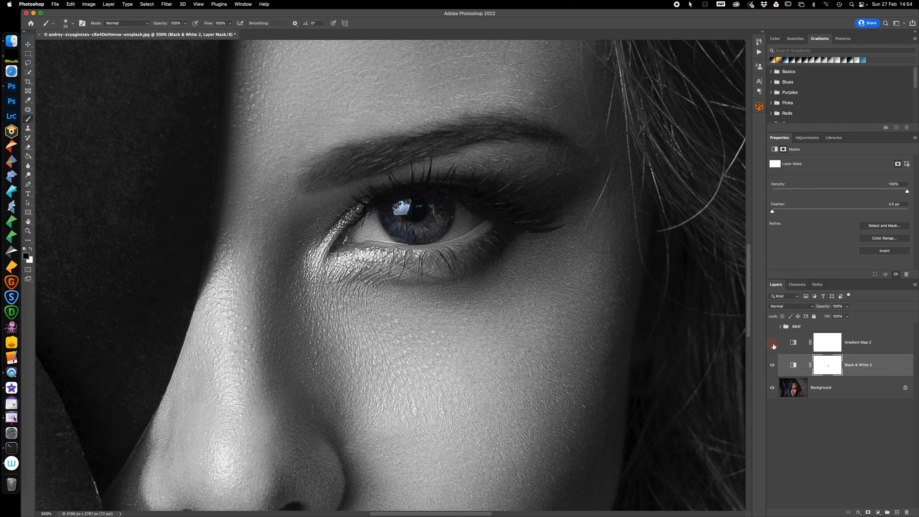
# Step: Show Gradient Map 2 and paint black over the iris on its layer mask to reveal the eye colour
pyautogui.click(773, 344)
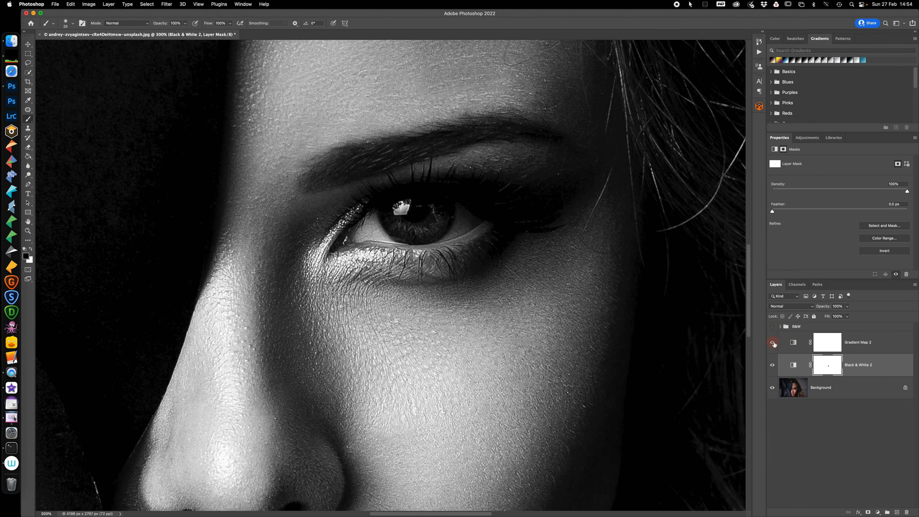
pyautogui.click(828, 344)
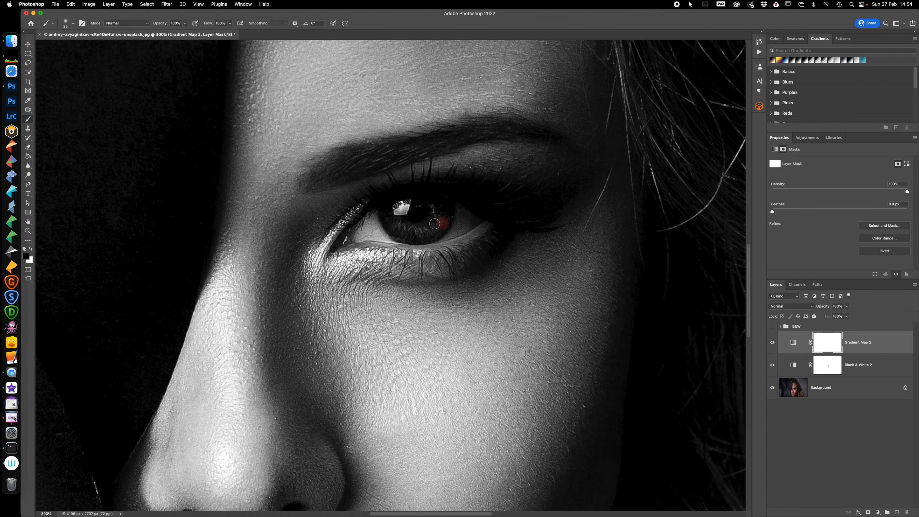
pyautogui.moveTo(417, 219)
pyautogui.mouseDown()
pyautogui.moveTo(389, 218)
pyautogui.moveTo(405, 234)
pyautogui.moveTo(431, 229)
pyautogui.moveTo(442, 205)
pyautogui.moveTo(398, 208)
pyautogui.moveTo(393, 213)
pyautogui.moveTo(407, 233)
pyautogui.moveTo(428, 229)
pyautogui.moveTo(442, 207)
pyautogui.moveTo(386, 212)
pyautogui.moveTo(410, 233)
pyautogui.moveTo(429, 226)
pyautogui.moveTo(435, 206)
pyautogui.moveTo(406, 219)
pyautogui.moveTo(427, 208)
pyautogui.moveTo(418, 219)
pyautogui.moveTo(416, 208)
pyautogui.moveTo(426, 208)
pyautogui.moveTo(408, 214)
pyautogui.moveTo(436, 207)
pyautogui.moveTo(431, 227)
pyautogui.moveTo(446, 210)
pyautogui.moveTo(438, 227)
pyautogui.moveTo(422, 229)
pyautogui.moveTo(436, 206)
pyautogui.moveTo(389, 213)
pyautogui.moveTo(396, 227)
pyautogui.moveTo(416, 232)
pyautogui.moveTo(438, 204)
pyautogui.mouseUp()
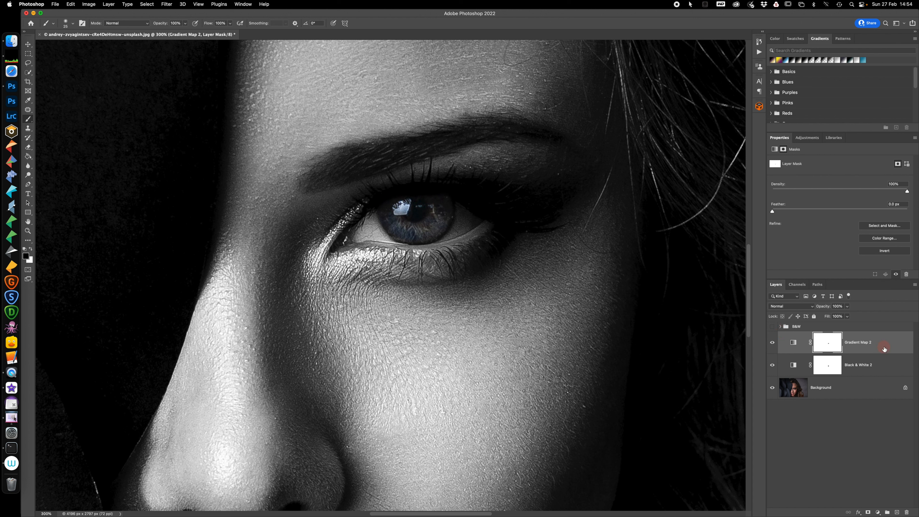
# Step: Add a Hue/Saturation adjustment layer above Gradient Map 2 and invert its layer mask to black
pyautogui.click(878, 512)
pyautogui.click(887, 418)
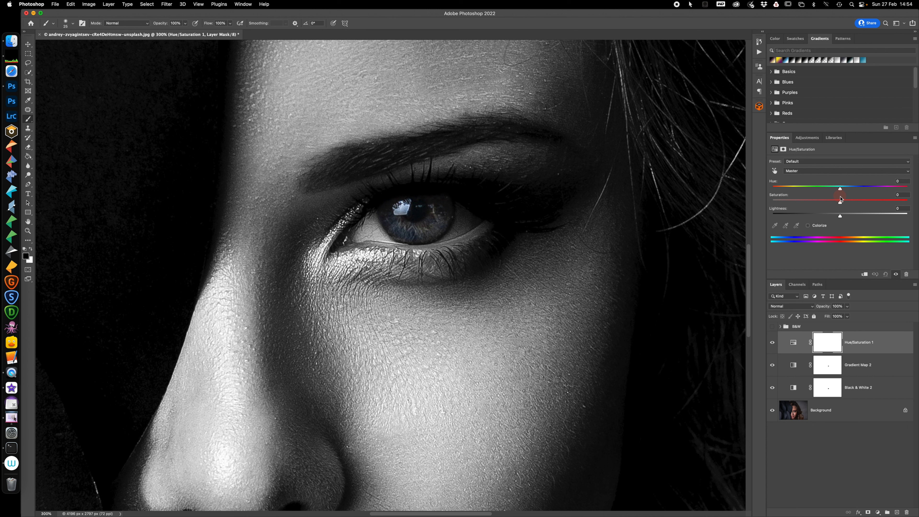
pyautogui.click(833, 345)
pyautogui.press('super+i')
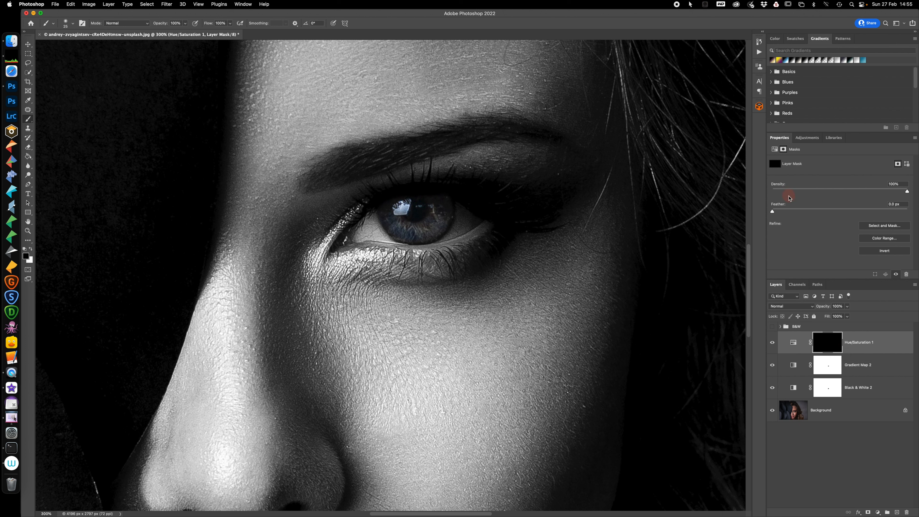
# Step: Raise the Hue/Saturation 1 saturation to its maximum and paint white over the iris on the layer's mask
pyautogui.click(793, 342)
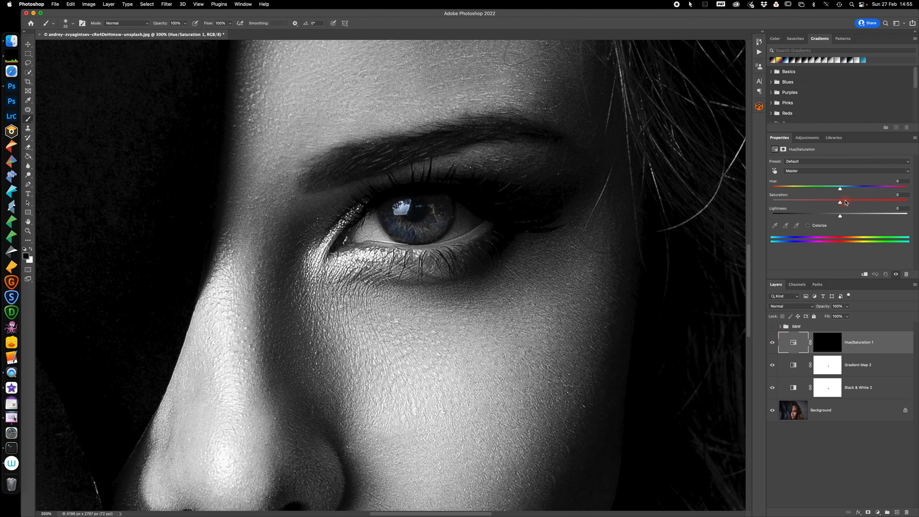
pyautogui.moveTo(840, 202); pyautogui.dragTo(917, 206)
pyautogui.click(828, 342)
pyautogui.moveTo(442, 204)
pyautogui.mouseDown()
pyautogui.moveTo(392, 218)
pyautogui.moveTo(401, 231)
pyautogui.moveTo(433, 233)
pyautogui.moveTo(432, 209)
pyautogui.moveTo(439, 215)
pyautogui.moveTo(416, 228)
pyautogui.moveTo(405, 208)
pyautogui.moveTo(418, 209)
pyautogui.moveTo(395, 224)
pyautogui.moveTo(416, 211)
pyautogui.moveTo(396, 208)
pyautogui.moveTo(425, 215)
pyautogui.mouseUp()
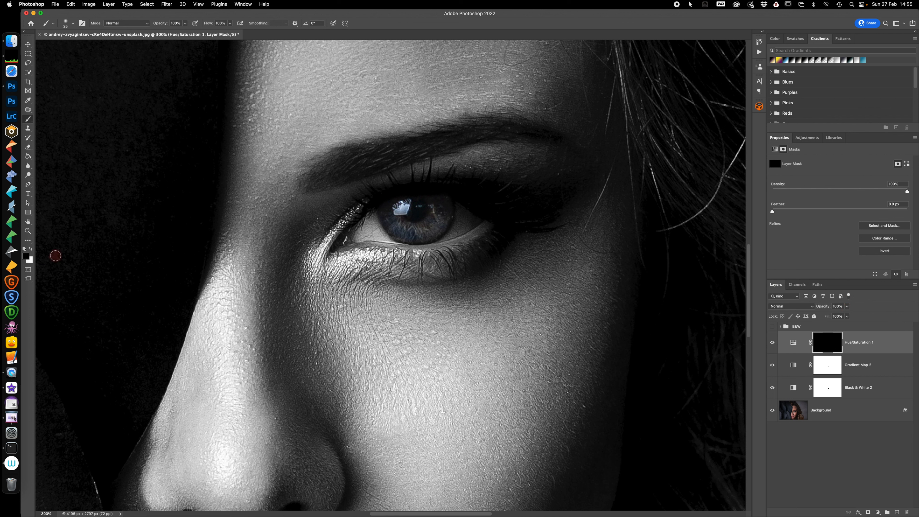
pyautogui.press('x')
pyautogui.click(435, 211)
pyautogui.moveTo(440, 208)
pyautogui.mouseDown()
pyautogui.moveTo(390, 213)
pyautogui.moveTo(405, 233)
pyautogui.moveTo(423, 236)
pyautogui.moveTo(444, 208)
pyautogui.moveTo(420, 226)
pyautogui.moveTo(428, 208)
pyautogui.moveTo(387, 214)
pyautogui.moveTo(408, 235)
pyautogui.moveTo(434, 229)
pyautogui.moveTo(441, 204)
pyautogui.moveTo(402, 211)
pyautogui.moveTo(406, 221)
pyautogui.moveTo(435, 213)
pyautogui.mouseUp()
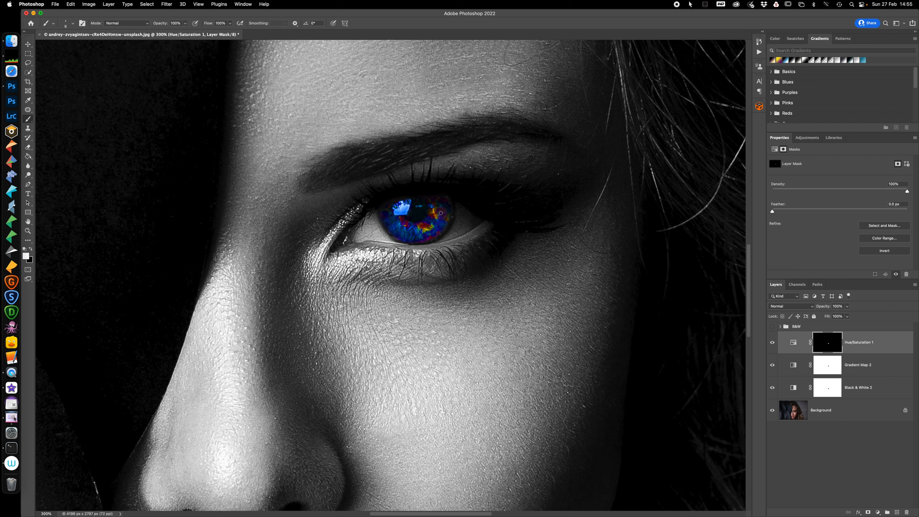
# Step: Refine the outer parts of the iris on the Hue/Saturation 1 mask in white with a smaller brush
pyautogui.press('[')
pyautogui.press('[')
pyautogui.press('[')
pyautogui.moveTo(447, 202)
pyautogui.mouseDown()
pyautogui.moveTo(439, 230)
pyautogui.moveTo(502, 230)
pyautogui.moveTo(501, 257)
pyautogui.mouseUp()
pyautogui.moveTo(451, 214)
pyautogui.mouseDown()
pyautogui.moveTo(432, 235)
pyautogui.moveTo(408, 234)
pyautogui.moveTo(391, 209)
pyautogui.mouseUp()
pyautogui.click(706, 220)
# Step: Set Hue/Saturation 1 to a saturation of +59 and a hue of -39
pyautogui.click(803, 343)
pyautogui.click(793, 343)
pyautogui.moveTo(908, 204); pyautogui.dragTo(879, 202)
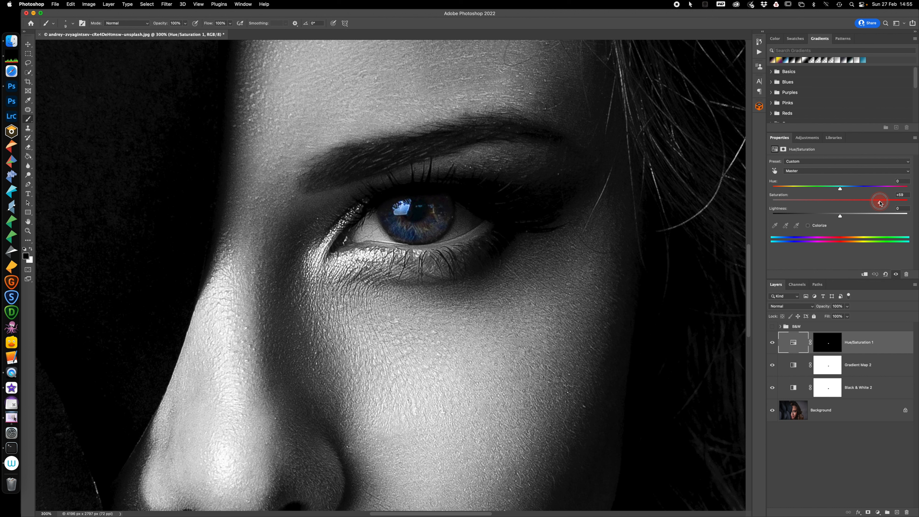
pyautogui.click(839, 190)
pyautogui.moveTo(840, 190); pyautogui.dragTo(814, 192)
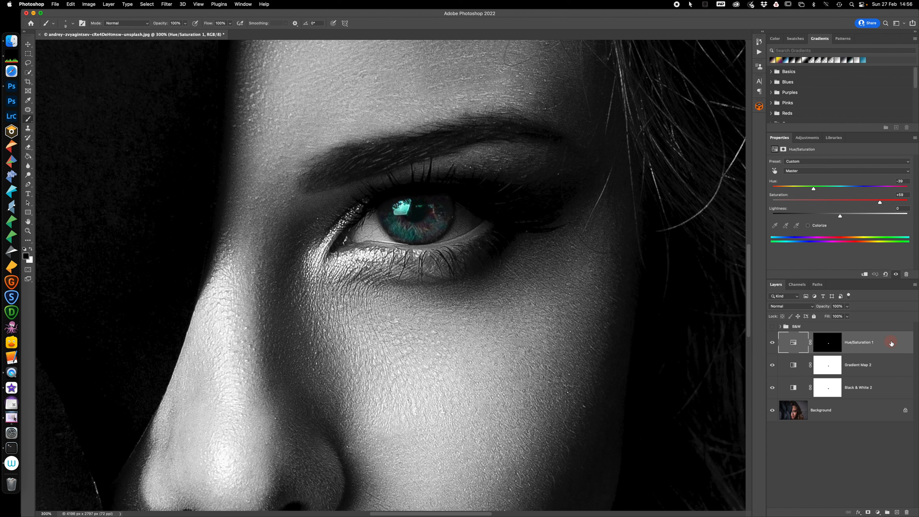
# Step: Duplicate Hue/Saturation 1, set the copy's lightness to +3, and raise the original layer's lightness slightly
pyautogui.press('super+j')
pyautogui.press('x')
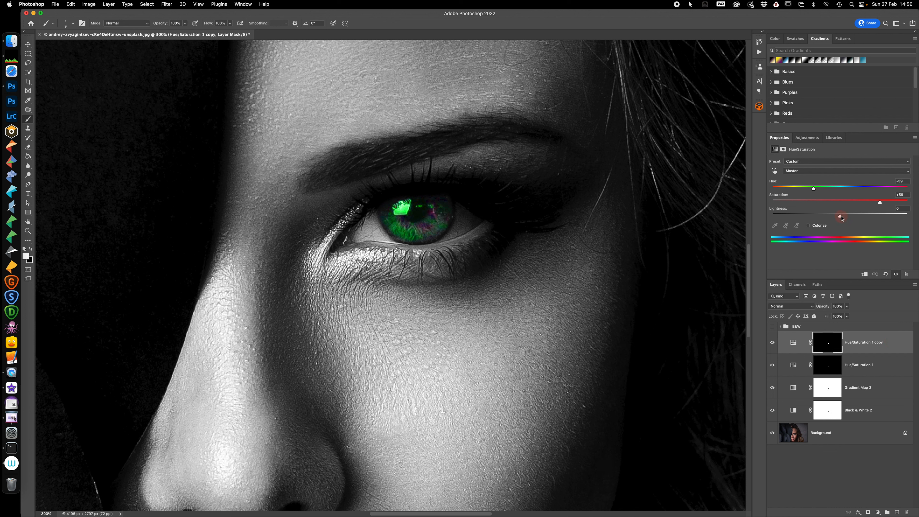
pyautogui.moveTo(840, 217); pyautogui.dragTo(842, 217)
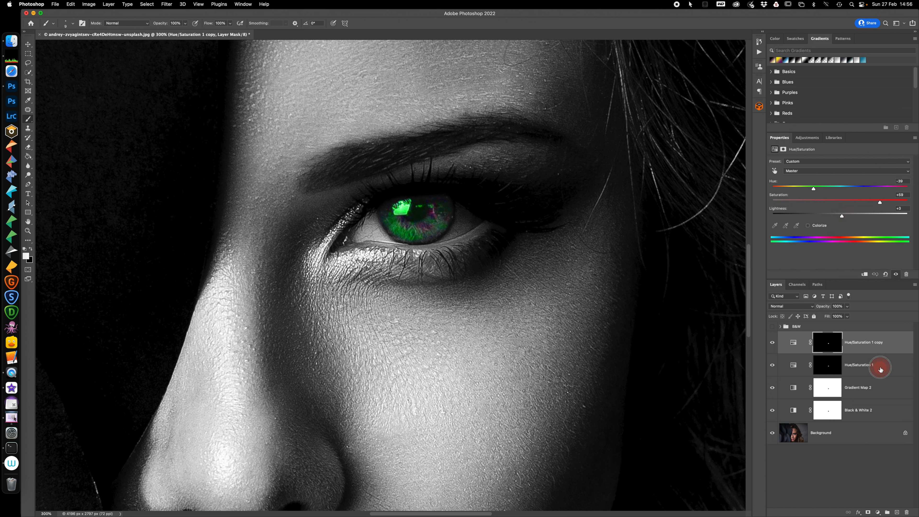
pyautogui.click(863, 369)
pyautogui.click(792, 367)
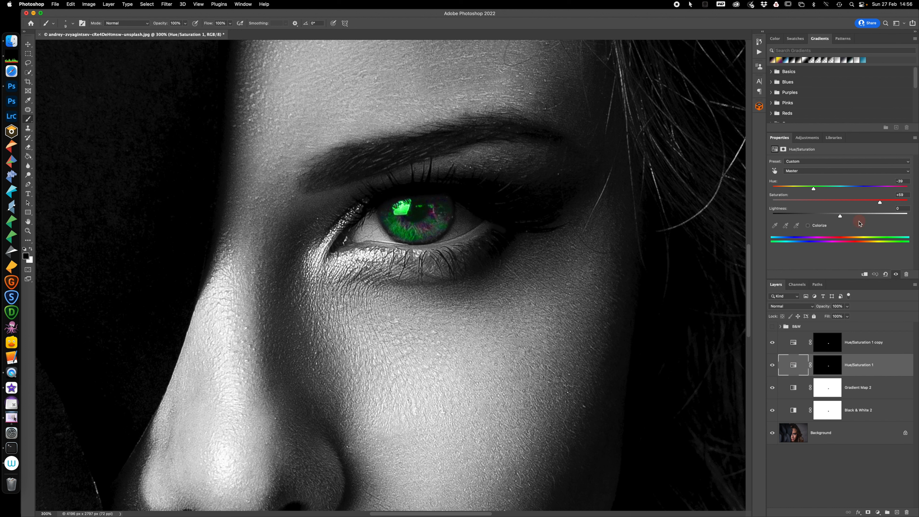
pyautogui.moveTo(840, 217); pyautogui.dragTo(842, 218)
# Step: Paint black beside the iris on both Hue/Saturation masks with a larger brush to clean up colour spill
pyautogui.click(828, 366)
pyautogui.press('x')
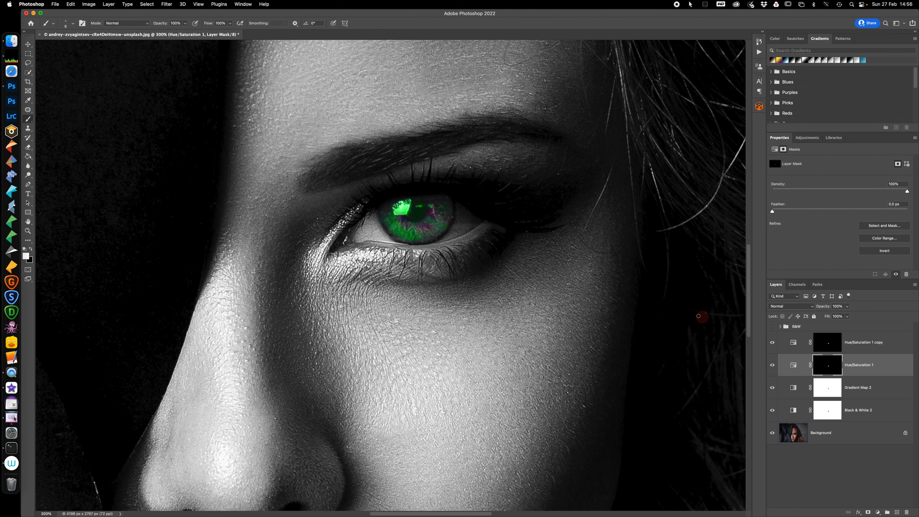
pyautogui.press(']')
pyautogui.press(']')
pyautogui.press(']')
pyautogui.press(']')
pyautogui.press(']')
pyautogui.press(']')
pyautogui.press(']')
pyautogui.press(']')
pyautogui.press('x')
pyautogui.moveTo(484, 244)
pyautogui.mouseDown()
pyautogui.moveTo(482, 222)
pyautogui.moveTo(469, 218)
pyautogui.moveTo(476, 203)
pyautogui.moveTo(708, 264)
pyautogui.mouseUp()
pyautogui.click(824, 341)
pyautogui.moveTo(485, 230)
pyautogui.mouseDown()
pyautogui.moveTo(471, 210)
pyautogui.moveTo(467, 219)
pyautogui.moveTo(488, 223)
pyautogui.mouseUp()
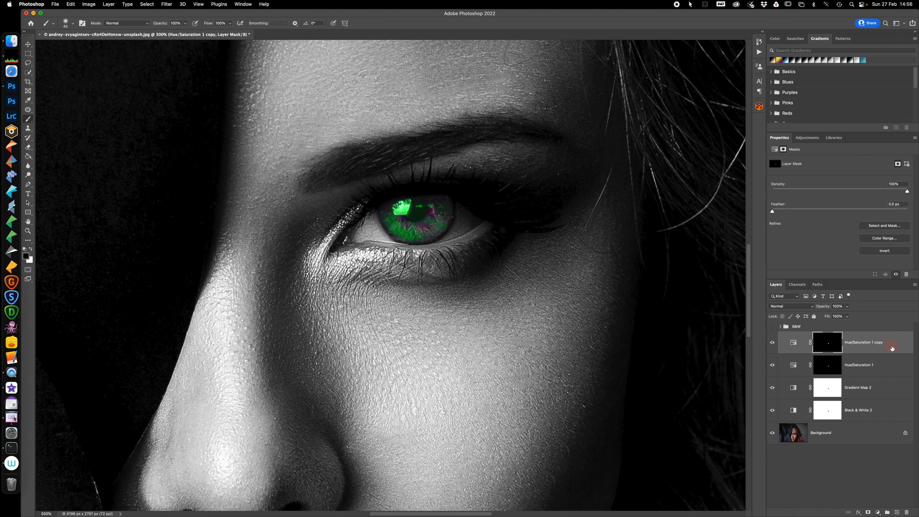
# Step: Lower the Hue/Saturation 1 copy layer's opacity to 35%, toggling its visibility to compare the eye colour
pyautogui.press('super+0')
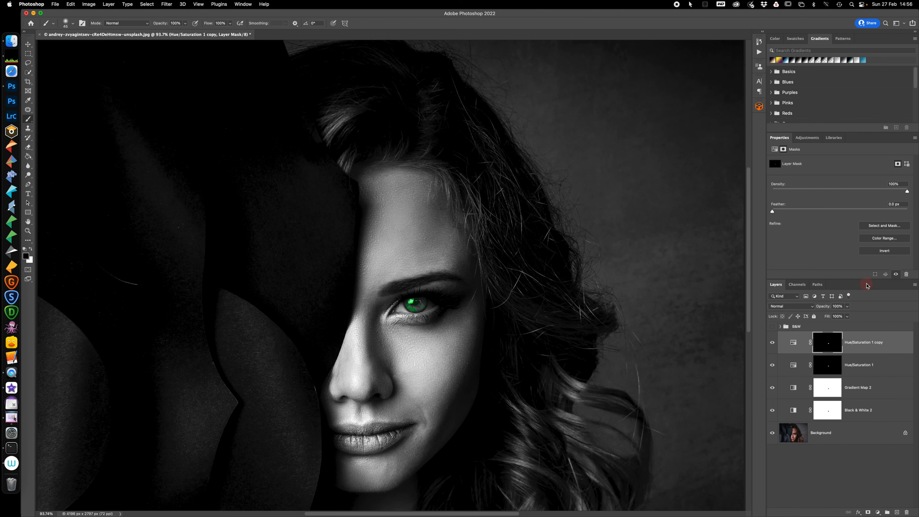
pyautogui.click(771, 343)
pyautogui.click(771, 342)
pyautogui.click(894, 345)
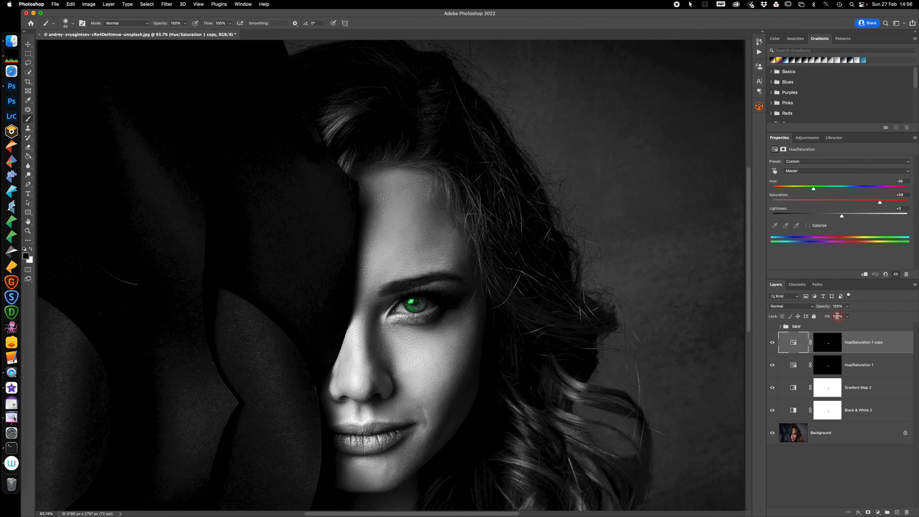
pyautogui.moveTo(824, 308); pyautogui.dragTo(809, 308)
pyautogui.moveTo(823, 308); pyautogui.dragTo(817, 308)
pyautogui.click(790, 342)
pyautogui.click(772, 342)
pyautogui.click(772, 342)
pyautogui.moveTo(824, 306); pyautogui.dragTo(812, 306)
pyautogui.click(773, 343)
pyautogui.click(772, 342)
pyautogui.press('super+minus')
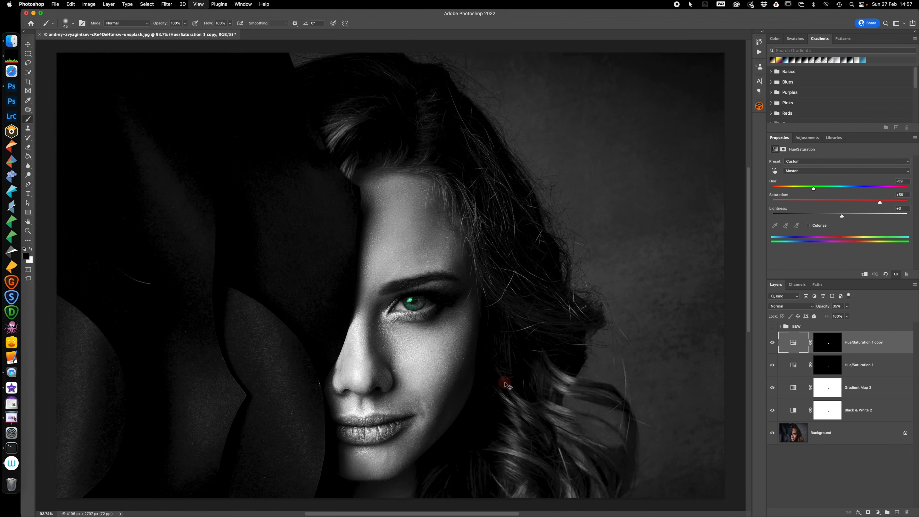
pyautogui.press('super+minus')
pyautogui.press('super+minus')
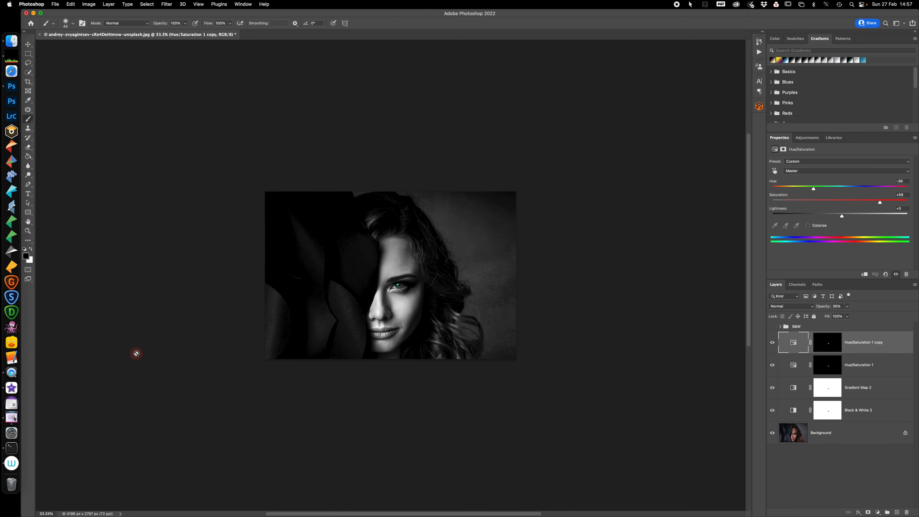
pyautogui.press('super+plus')
pyautogui.press('super+plus')
pyautogui.press('super+plus')
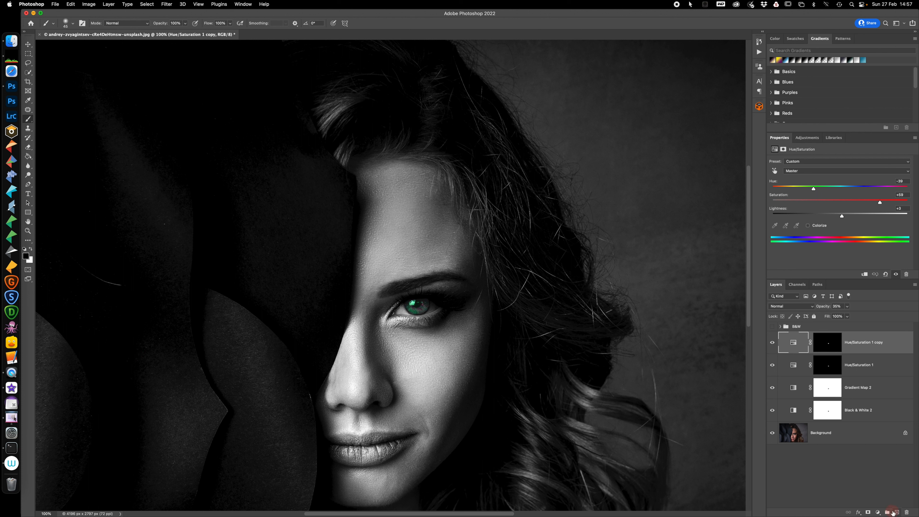
# Step: Add a Curves adjustment layer with a gentle S-curve for contrast and toggle it to compare the result
pyautogui.click(878, 513)
pyautogui.click(878, 394)
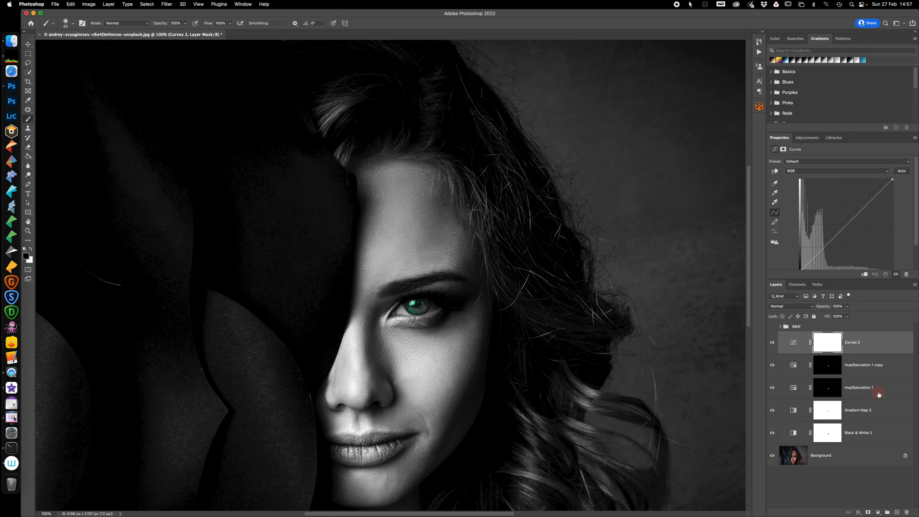
pyautogui.click(822, 249)
pyautogui.moveTo(823, 249); pyautogui.dragTo(824, 252)
pyautogui.click(865, 206)
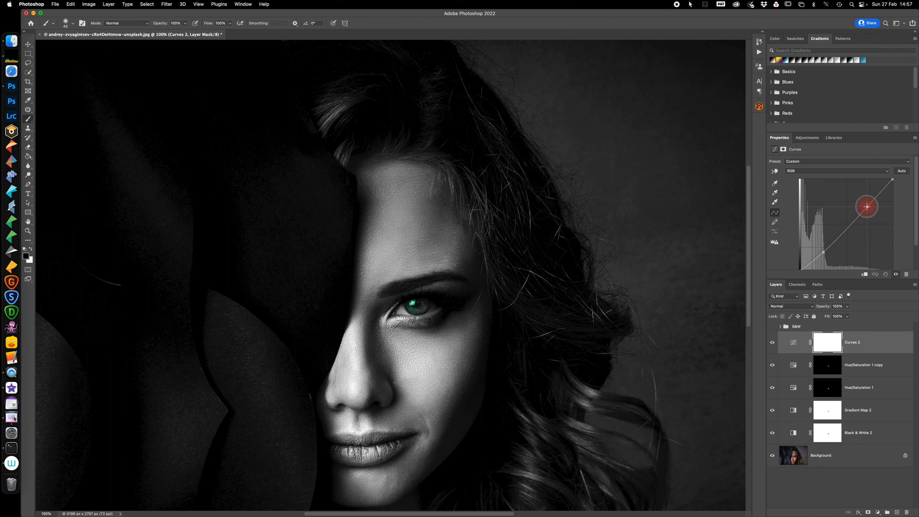
pyautogui.moveTo(865, 206); pyautogui.dragTo(864, 205)
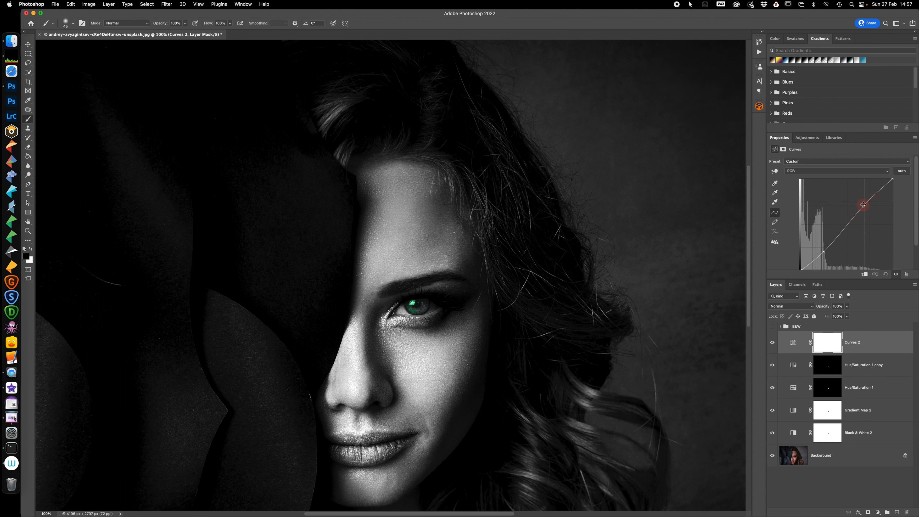
pyautogui.click(772, 342)
pyautogui.click(772, 343)
# Step: Group the layers from Curves 2 down to Black & White 2 and name the group BW2
pyautogui.press('super+minus')
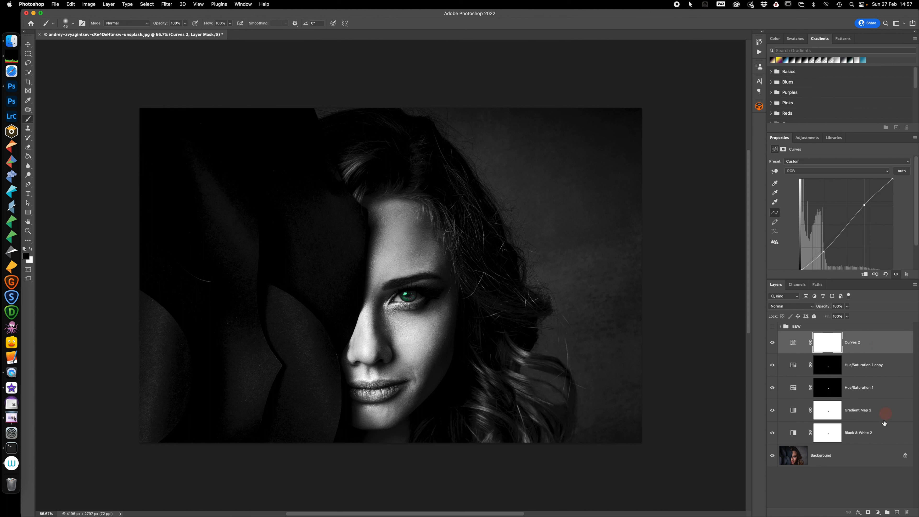
pyautogui.keyDown('shift'); pyautogui.click(873, 436); pyautogui.keyUp('shift')
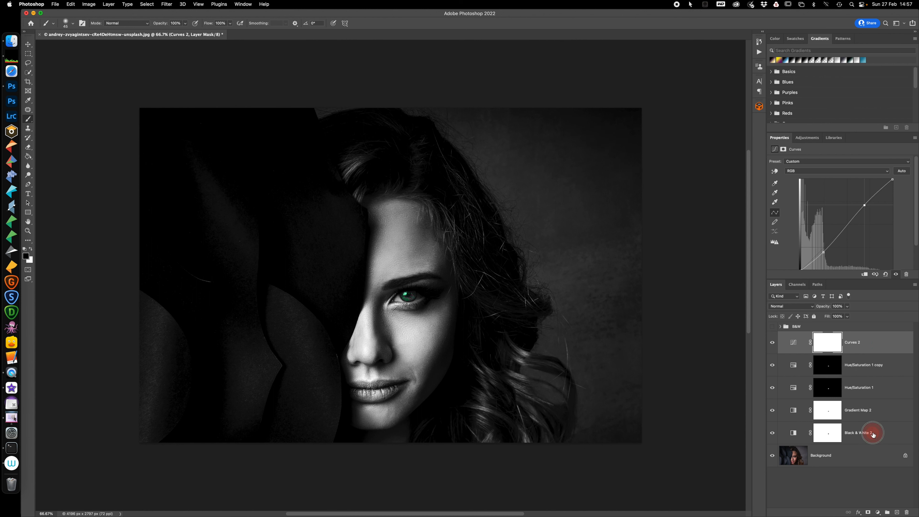
pyautogui.click(887, 512)
pyautogui.doubleClick(798, 336)
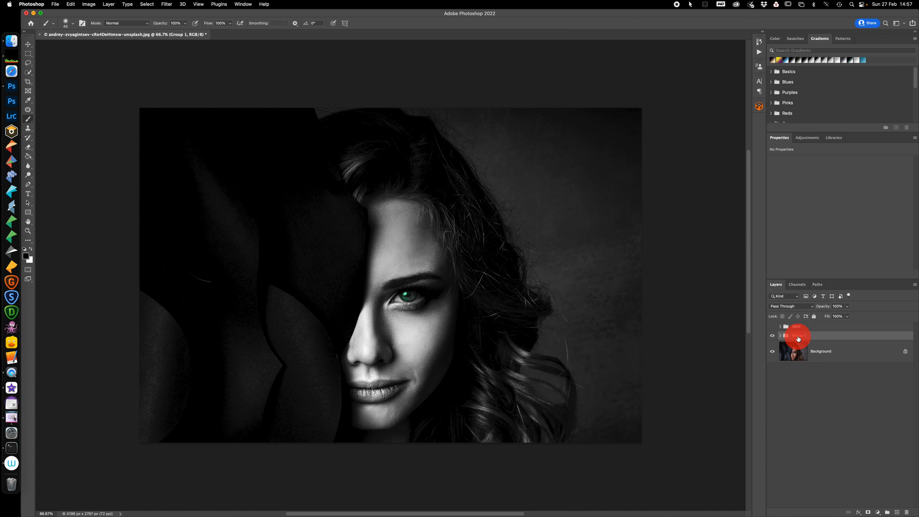
pyautogui.write('BW2')
pyautogui.press('Return')
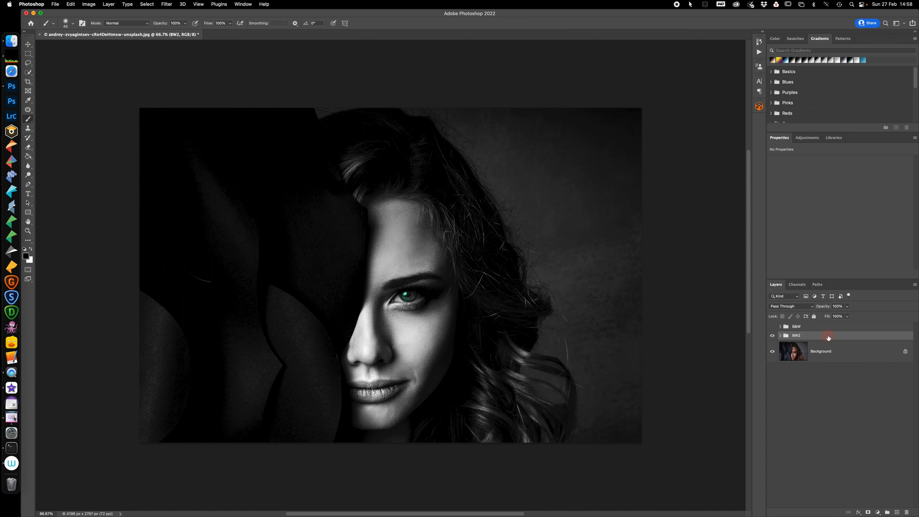
# Step: Stamp all visible layers into a new layer above BW2, and hide the BW2 group and the Background
pyautogui.press('super+alt+shift+e')
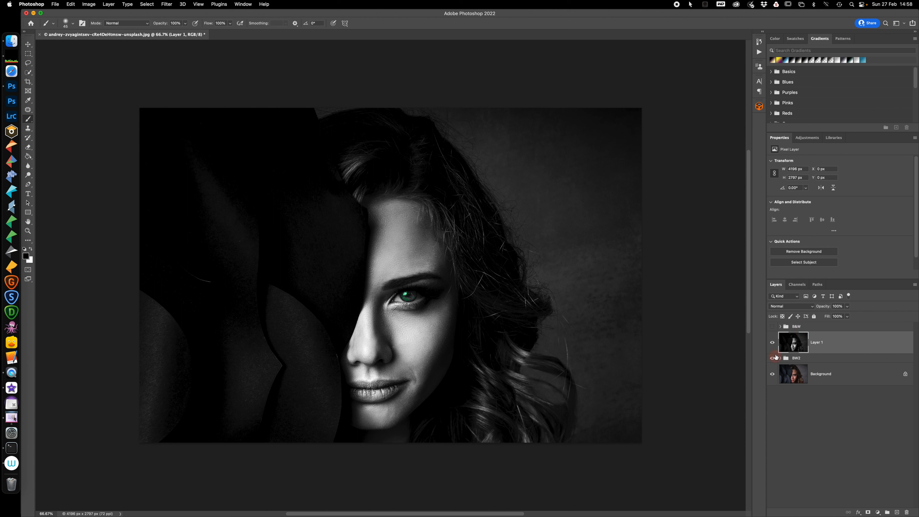
pyautogui.moveTo(773, 358); pyautogui.dragTo(772, 374)
pyautogui.click(792, 346)
# Step: Remove the light scratch and small marks from the dark foreground shapes on Layer 1 with the Spot Healing Brush
pyautogui.click(28, 110)
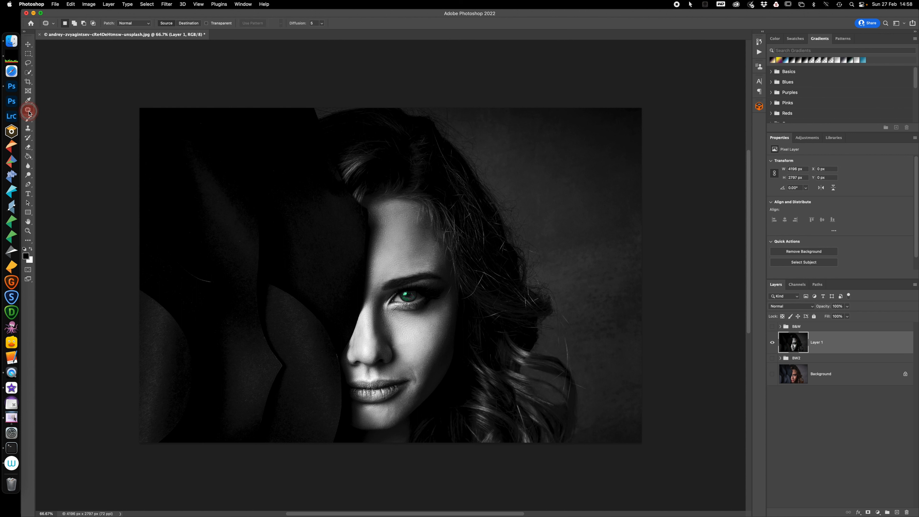
pyautogui.click(63, 108)
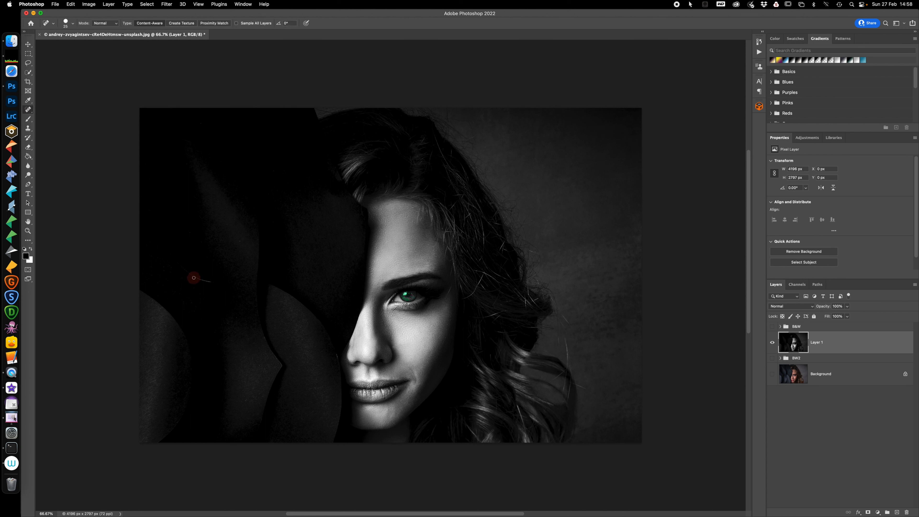
pyautogui.moveTo(193, 275); pyautogui.dragTo(211, 282)
pyautogui.click(203, 279)
pyautogui.press(']')
pyautogui.press(']')
pyautogui.press(']')
pyautogui.press(']')
pyautogui.press(']')
pyautogui.click(213, 281)
pyautogui.click(334, 356)
pyautogui.moveTo(270, 375); pyautogui.dragTo(271, 358)
# Step: Convert Layer 1 to a smart object and apply a Camera Raw filter with vignetting at -57
pyautogui.rightClick(829, 344)
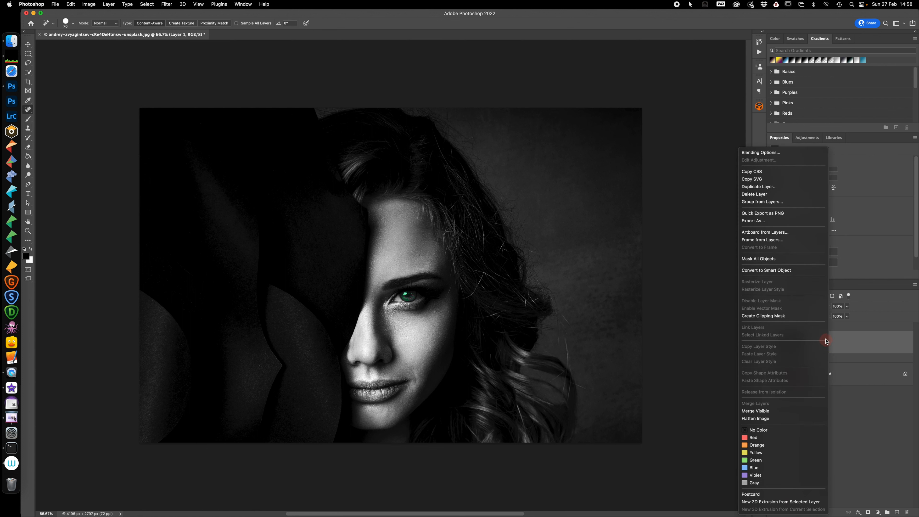
pyautogui.click(779, 271)
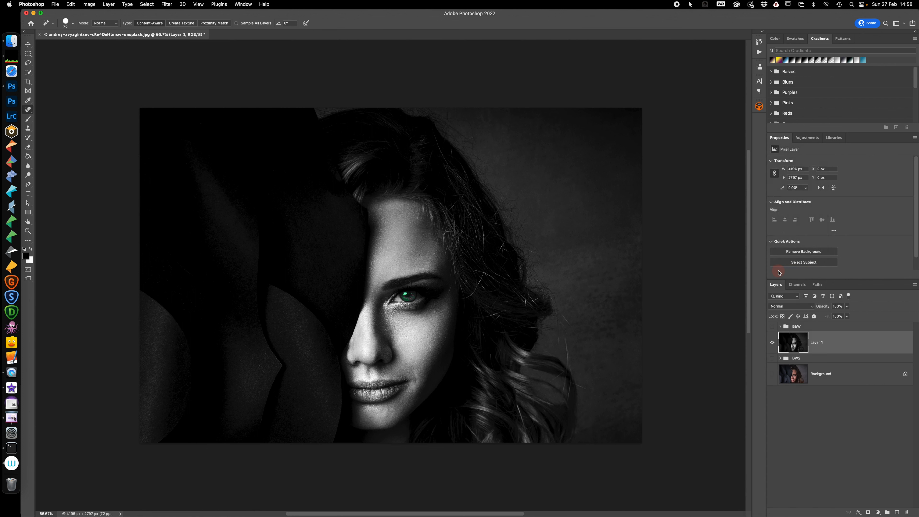
pyautogui.click(167, 4)
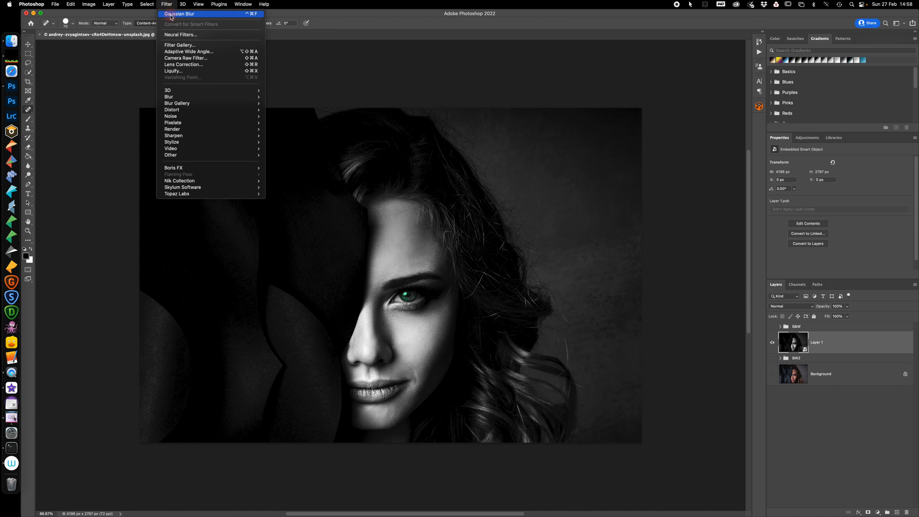
pyautogui.click(188, 58)
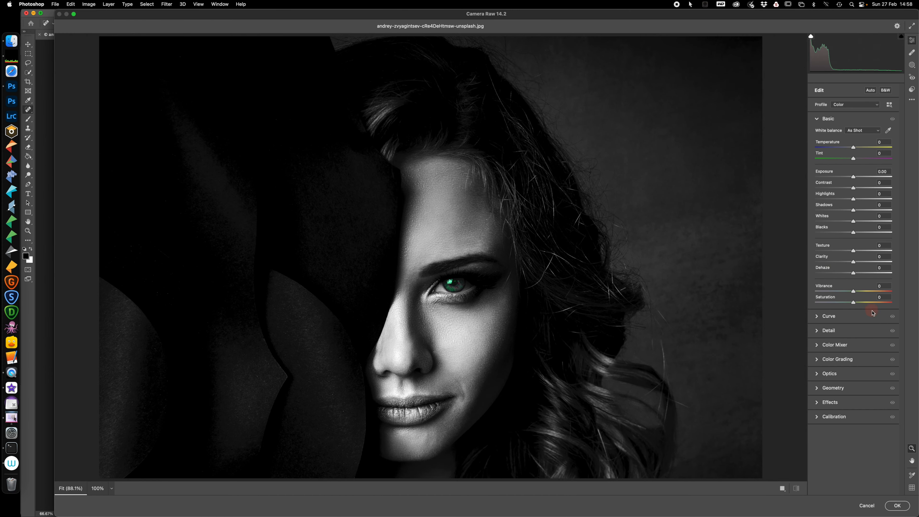
pyautogui.click(818, 405)
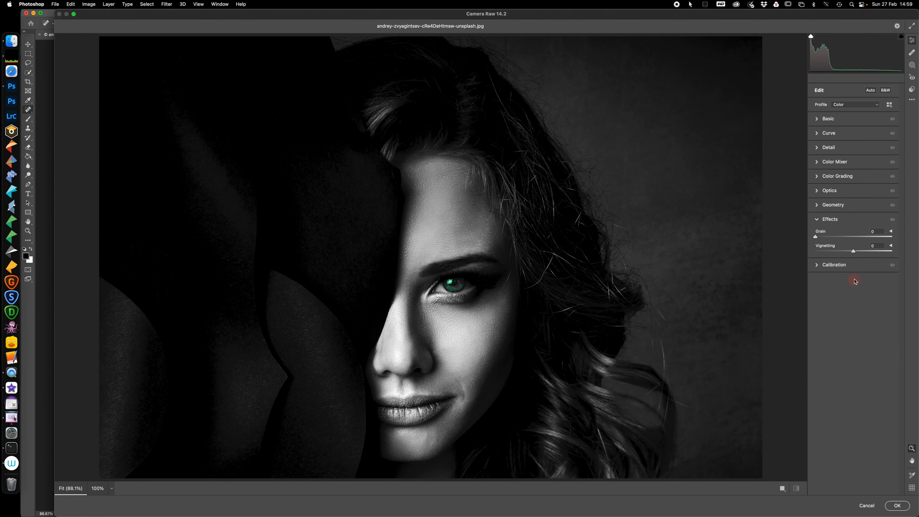
pyautogui.moveTo(853, 253); pyautogui.dragTo(833, 253)
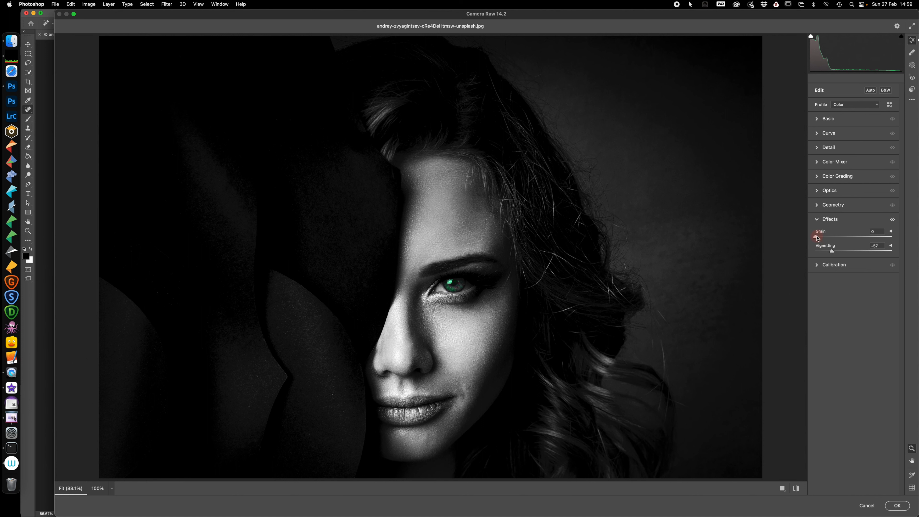
pyautogui.click(902, 508)
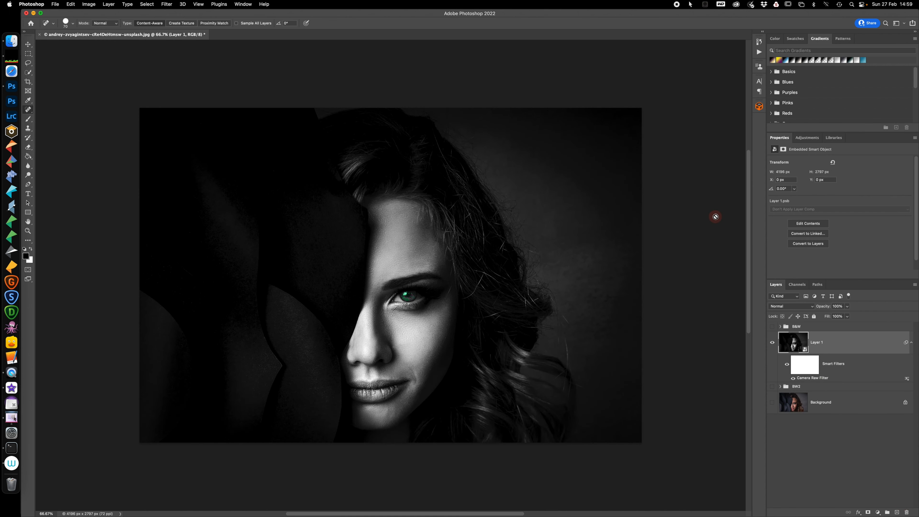